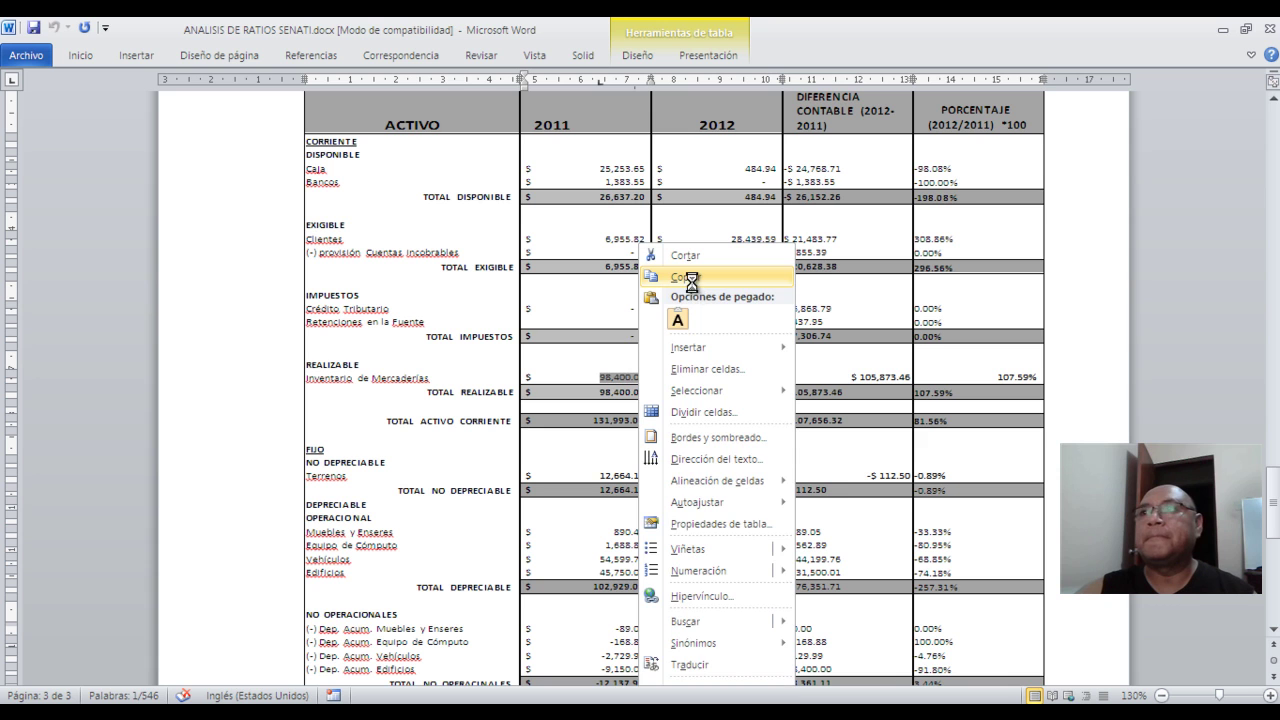
# Switch to the Excel workbook and append -98,400.00 to the current assets value in cell I9.
pyautogui.hotkey('alt', 'Tab')
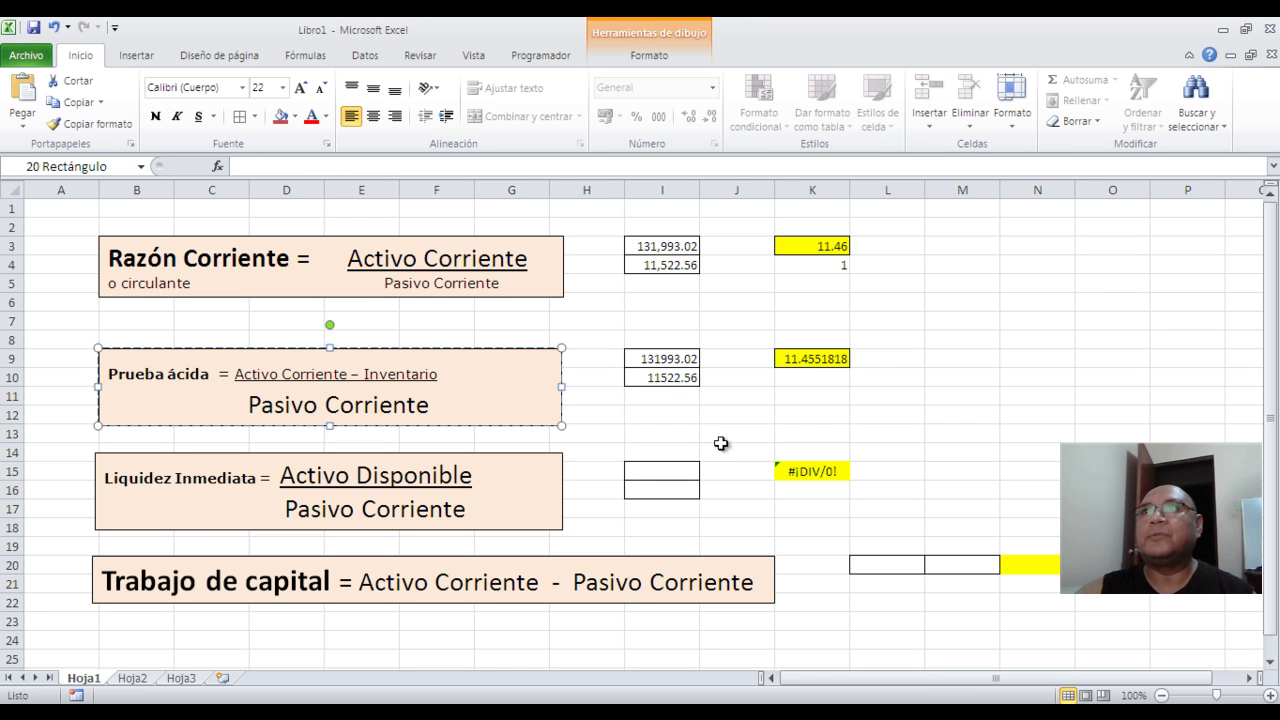
pyautogui.click(664, 359)
pyautogui.click(310, 168)
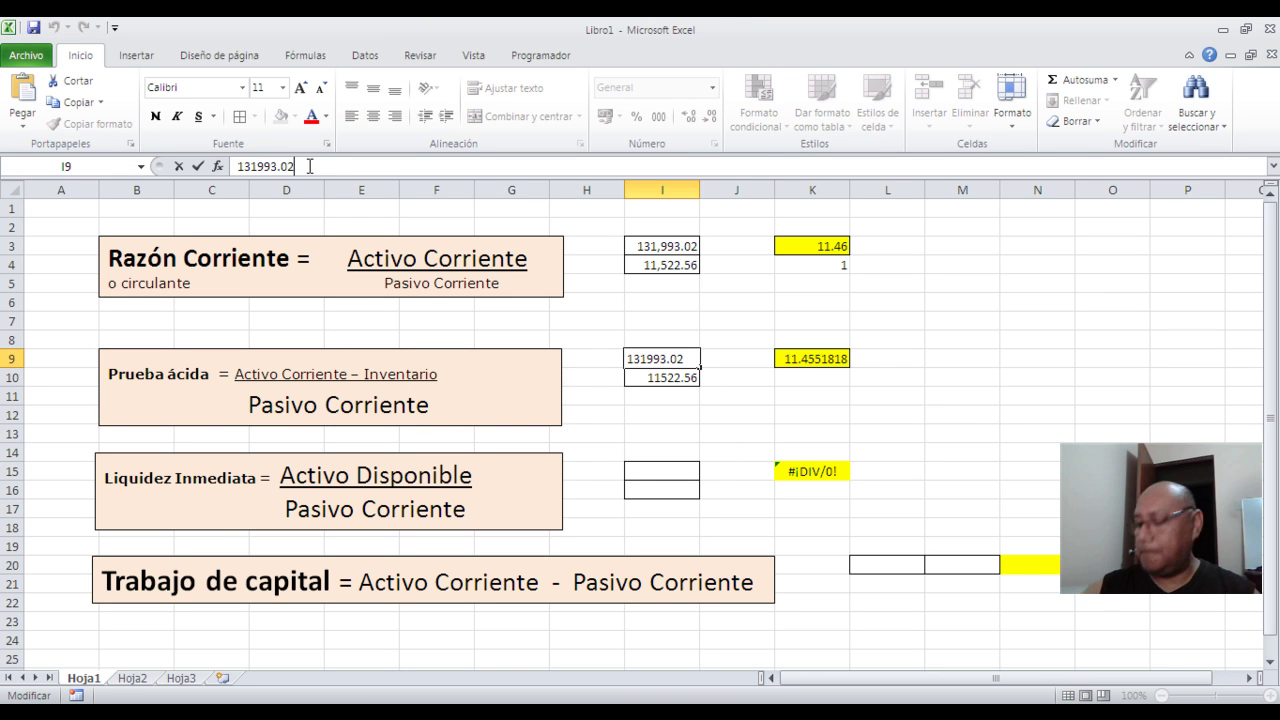
pyautogui.write('-')
pyautogui.write('98,400.00')
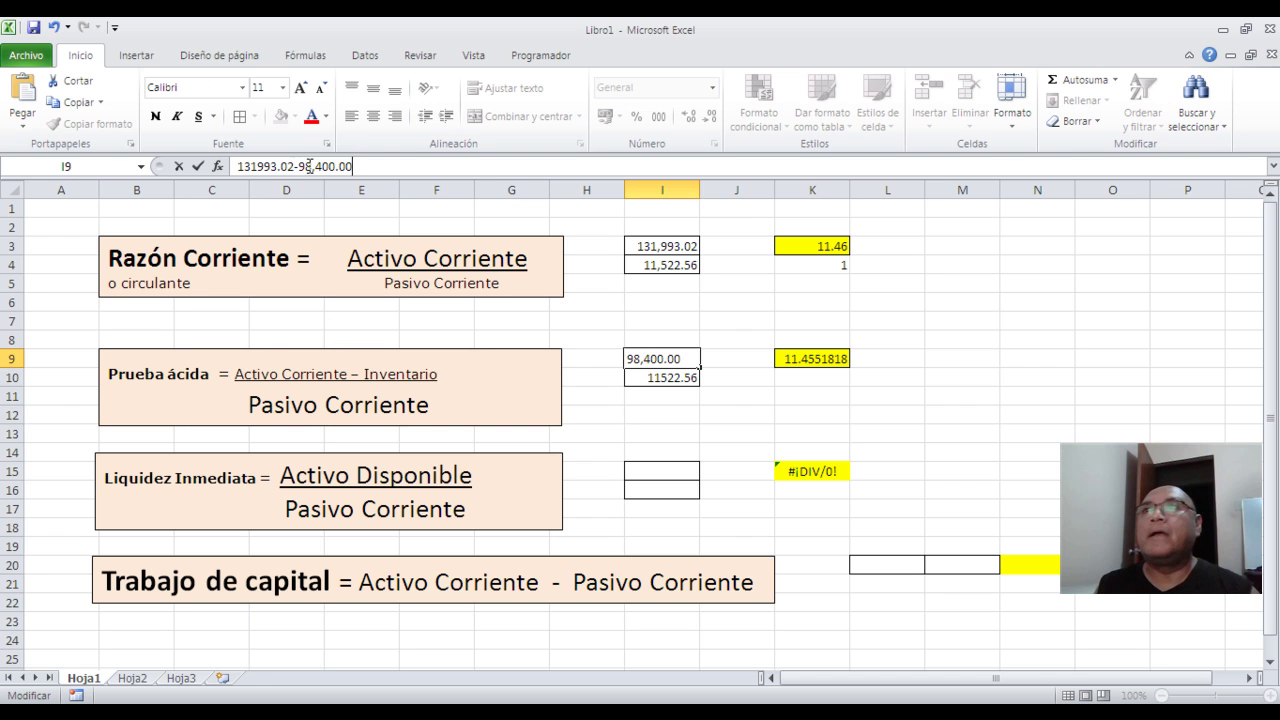
pyautogui.press('Return')
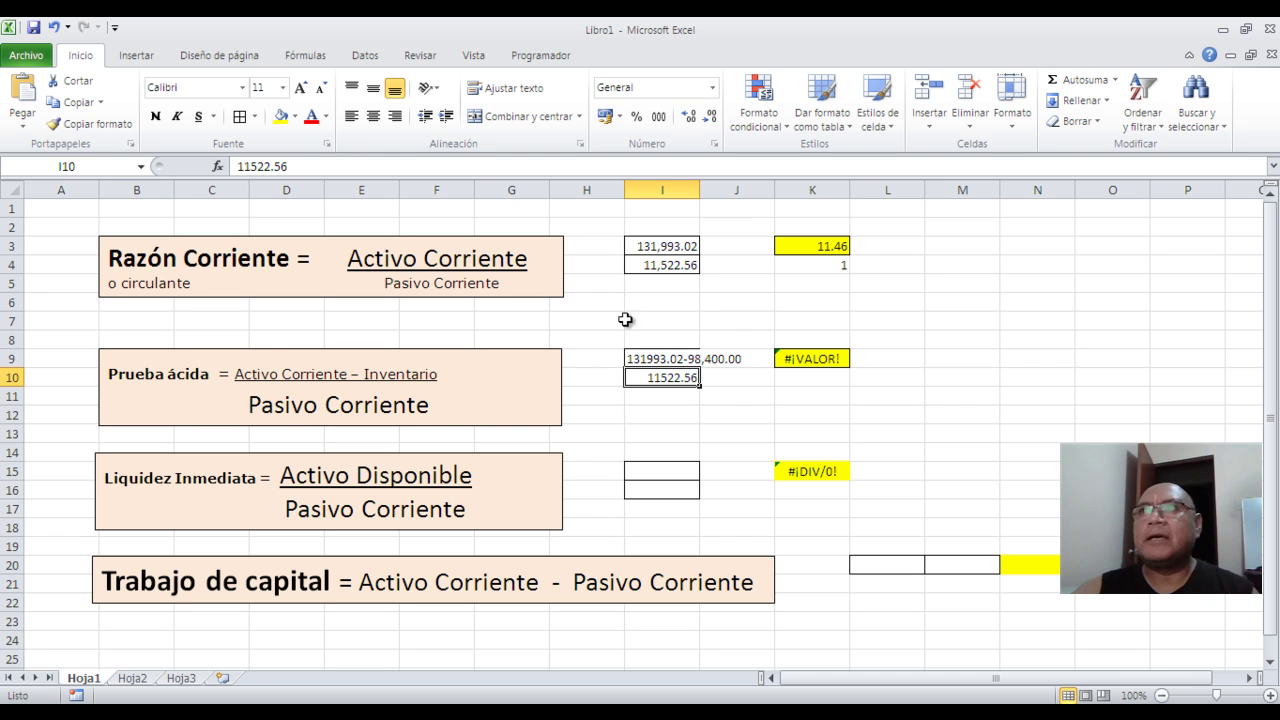
# Remove the thousands comma from the inventory amount in cell I9 so the entry reads 131993.02-98400.00.
pyautogui.click(665, 359)
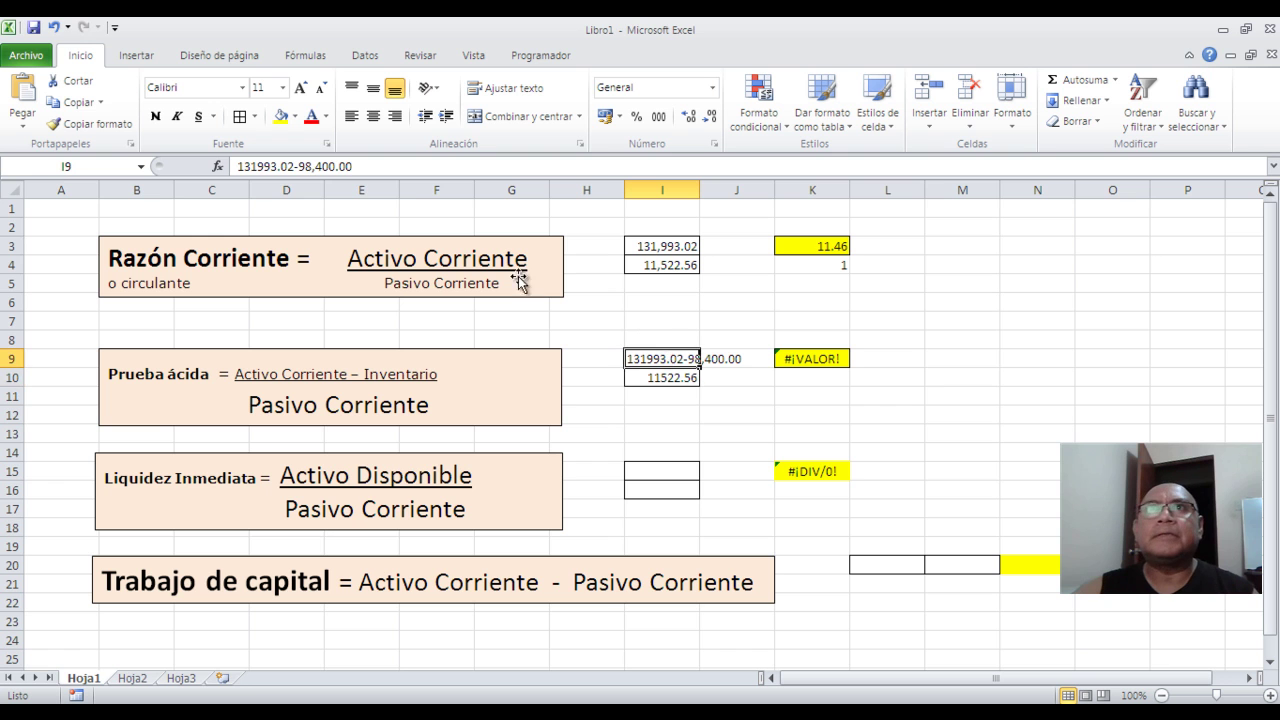
pyautogui.click(316, 168)
pyautogui.press('BackSpace')
pyautogui.press('Return')
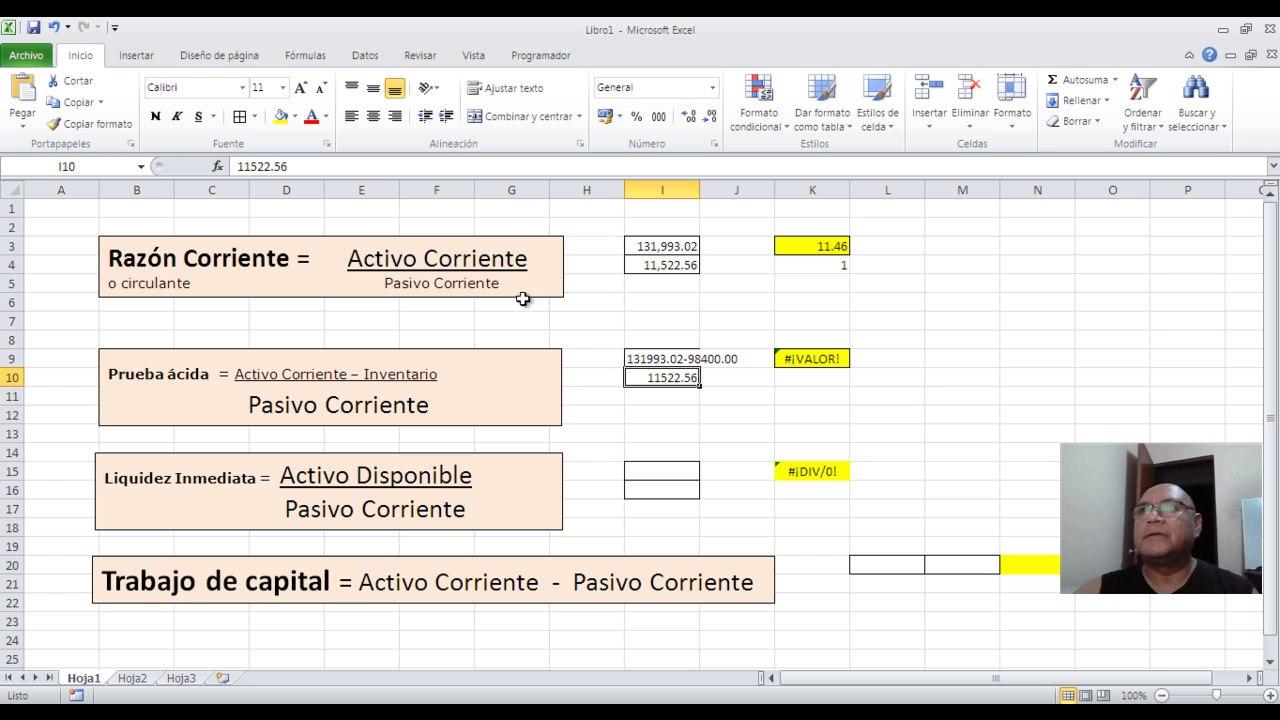
# Retype the minus sign between the two amounts in cell I9 and check the Prueba ácida formula in K9.
pyautogui.click(657, 360)
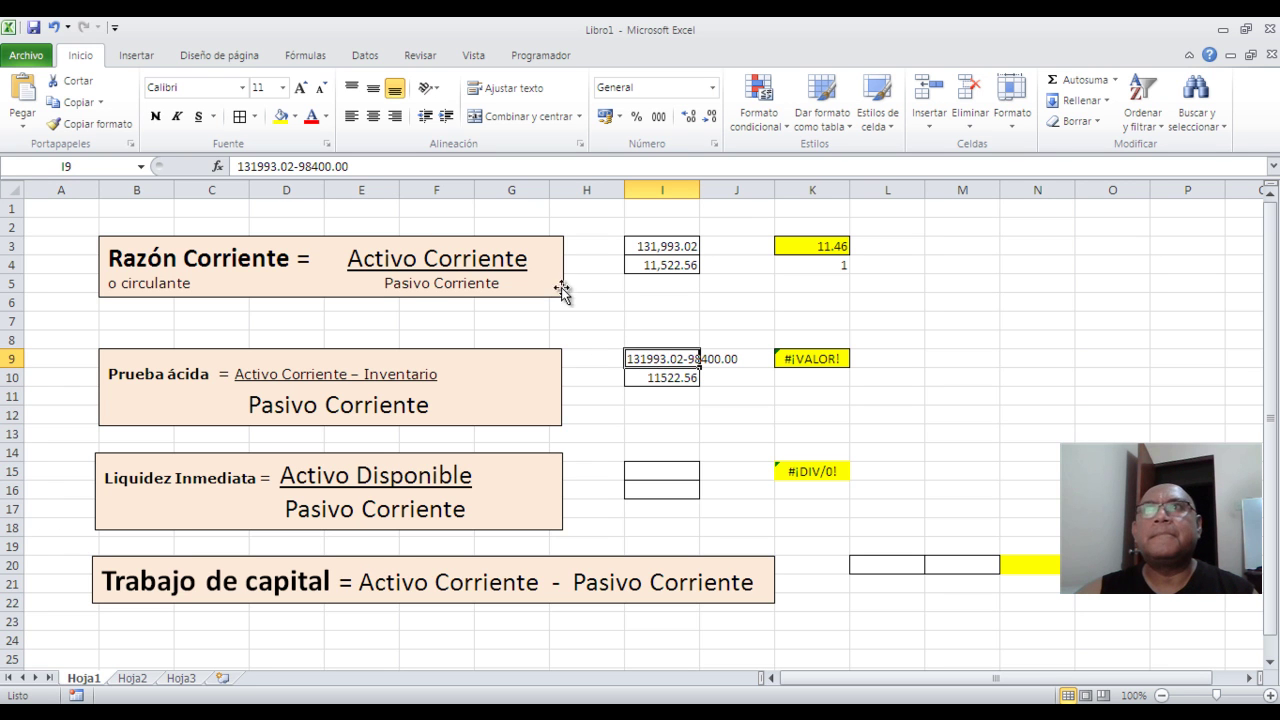
pyautogui.doubleClick(657, 378)
pyautogui.click(660, 359)
pyautogui.doubleClick(662, 358)
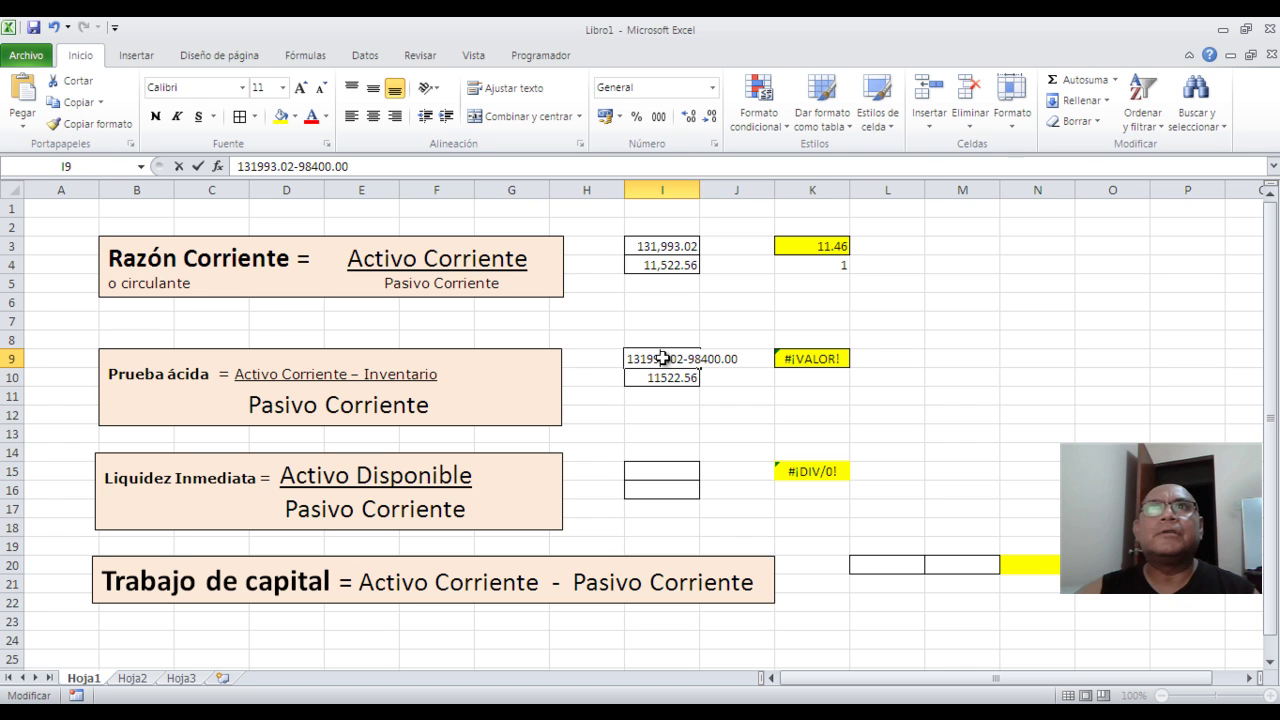
pyautogui.doubleClick(375, 167)
pyautogui.click(375, 167)
pyautogui.press('Left')
pyautogui.press('Left')
pyautogui.press('Left')
pyautogui.press('Left')
pyautogui.press('Left')
pyautogui.press('Left')
pyautogui.press('Left')
pyautogui.press('Left')
pyautogui.press('BackSpace')
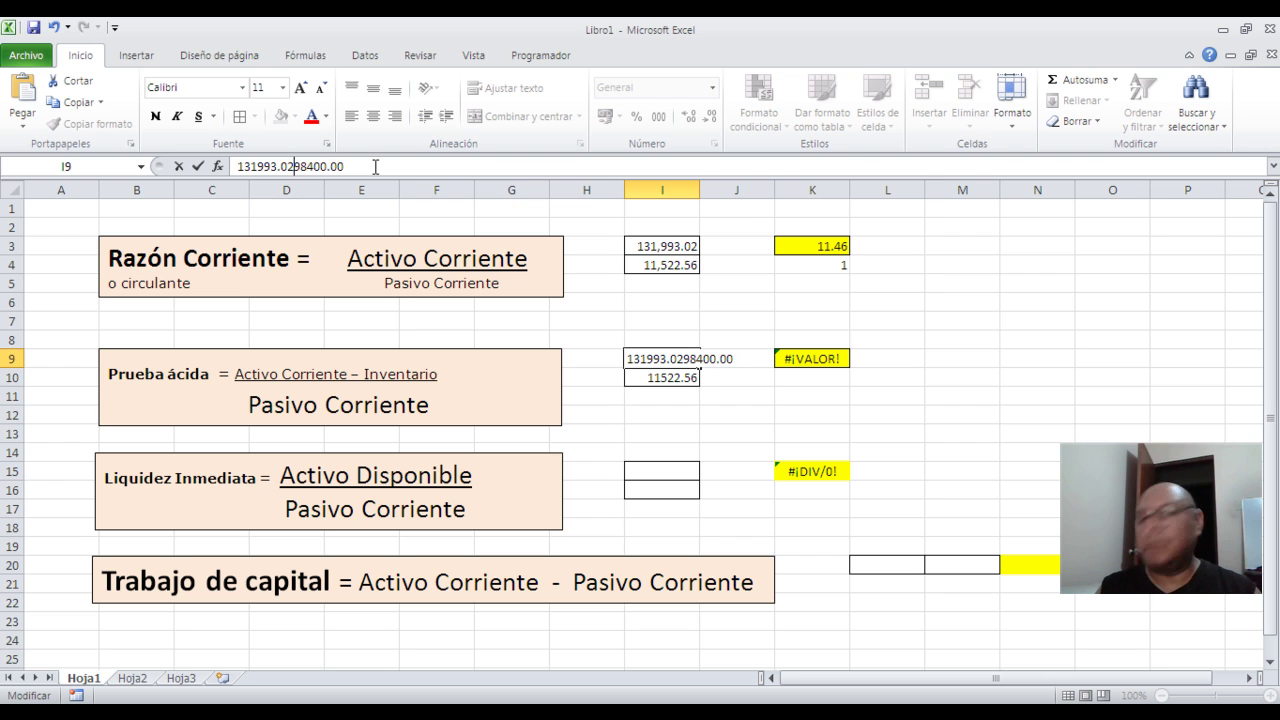
pyautogui.write('-')
pyautogui.press('Return')
pyautogui.press('Up')
pyautogui.press('Right')
pyautogui.press('Right')
pyautogui.press('Left')
pyautogui.press('Right')
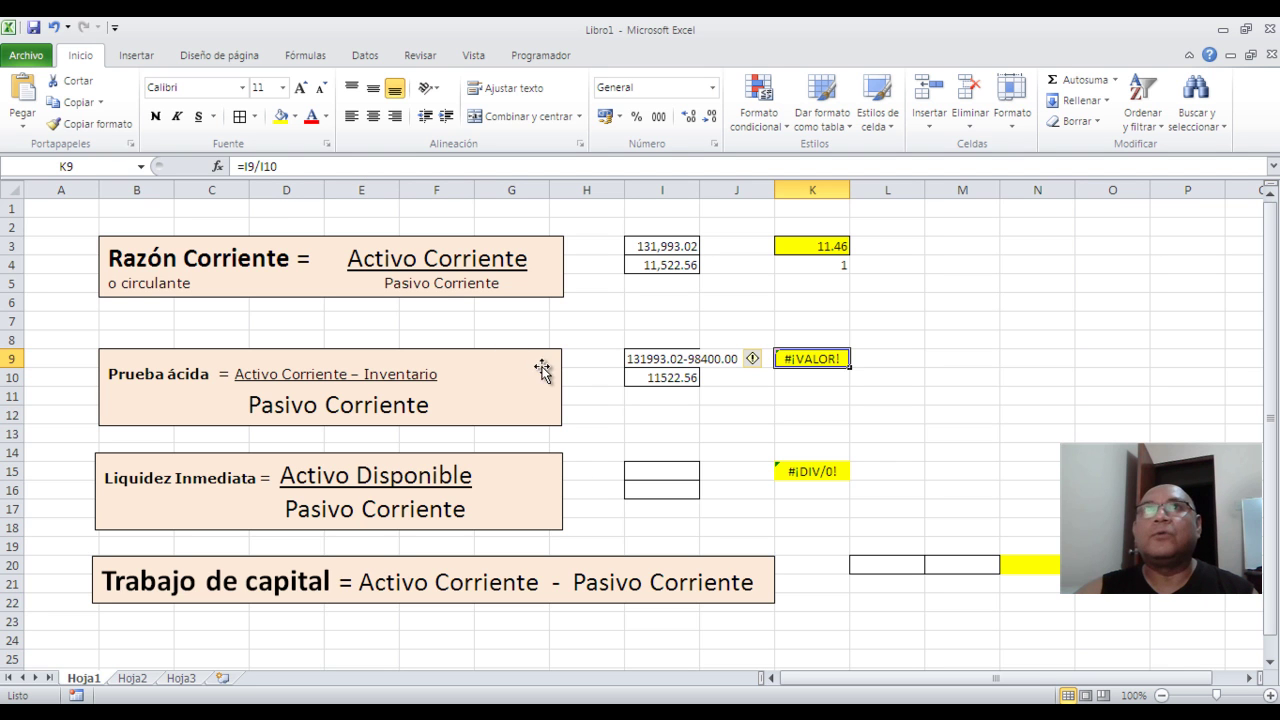
pyautogui.doubleClick(806, 360)
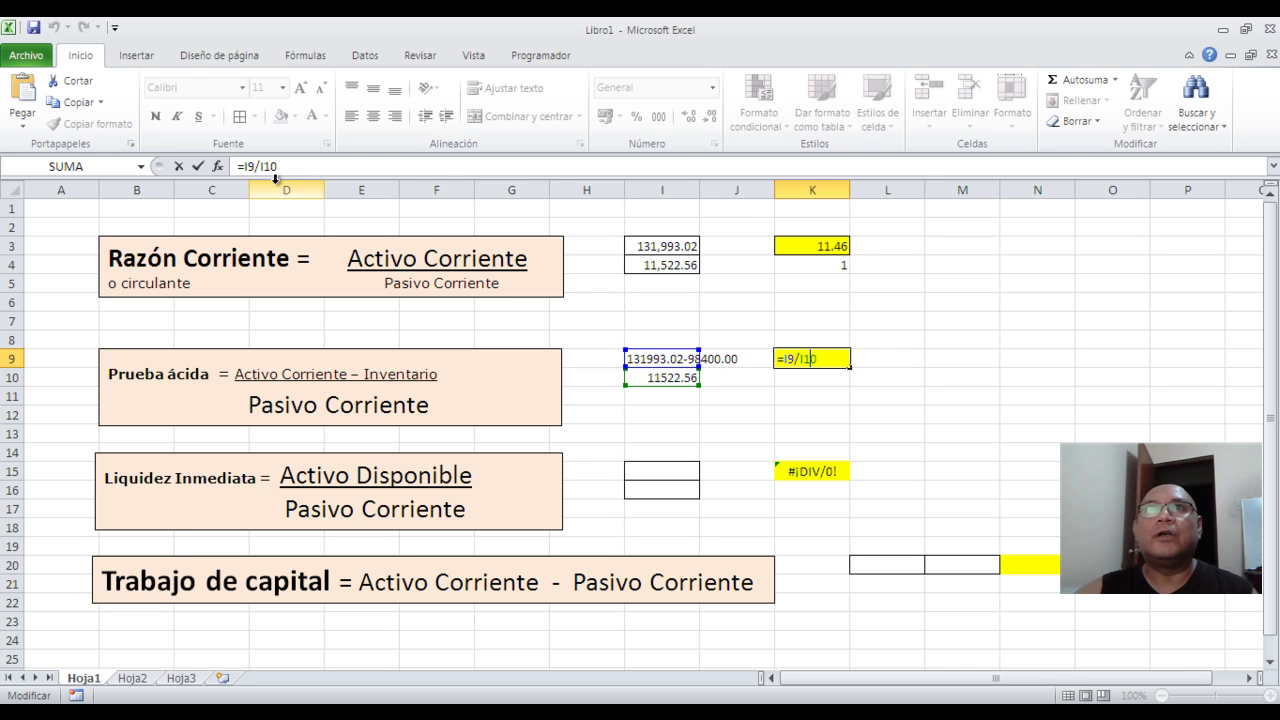
# Turn the entry in cell I9 into the formula =131993.02-98400, dropping the trailing decimals.
pyautogui.click(651, 354)
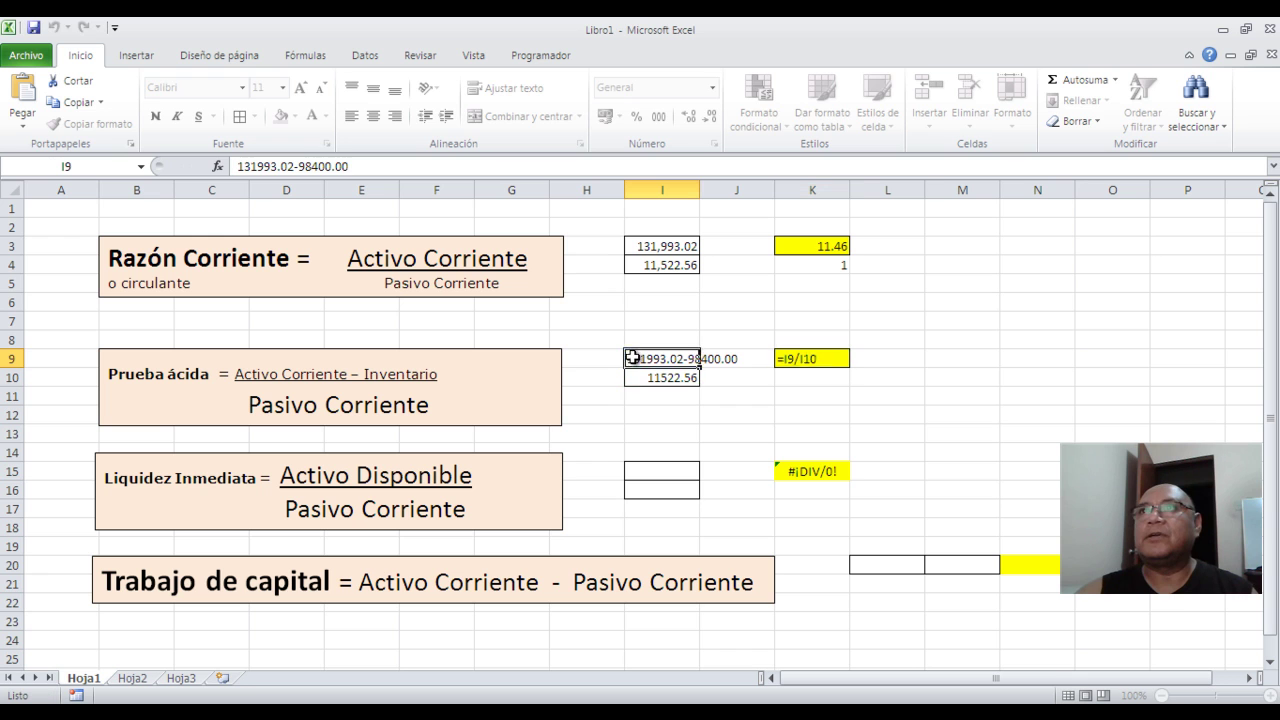
pyautogui.press('BackSpace')
pyautogui.press('BackSpace')
pyautogui.press('BackSpace')
pyautogui.press('Home')
pyautogui.write('=')
pyautogui.press('Return')
pyautogui.press('Up')
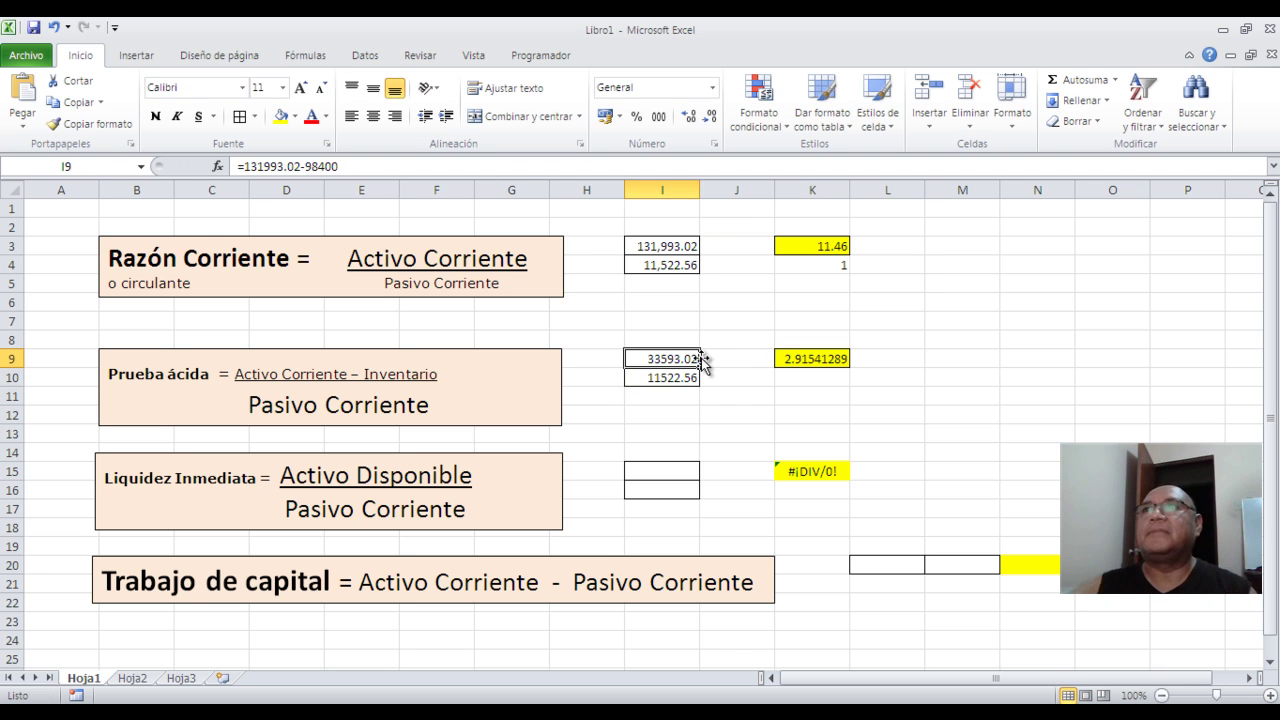
# Compare the ratio results in K9 and K3, and enter 1 in cell K10 below the Prueba ácida ratio.
pyautogui.click(800, 360)
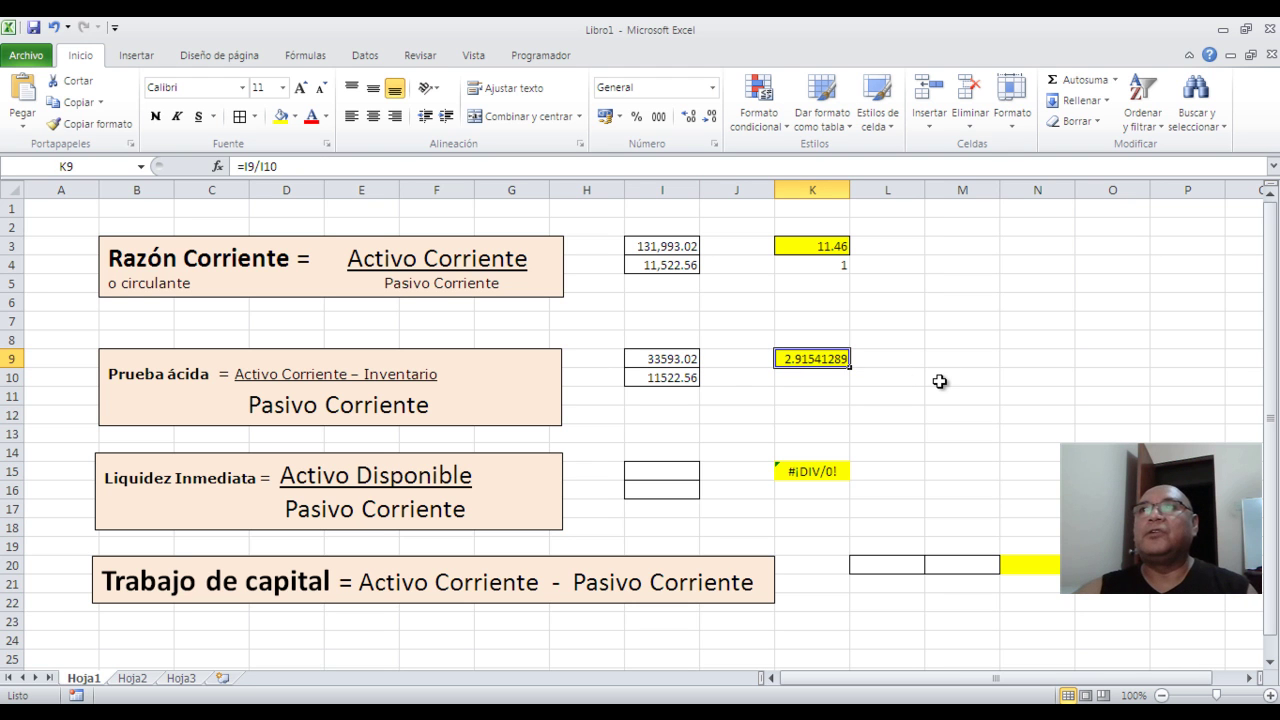
pyautogui.click(829, 247)
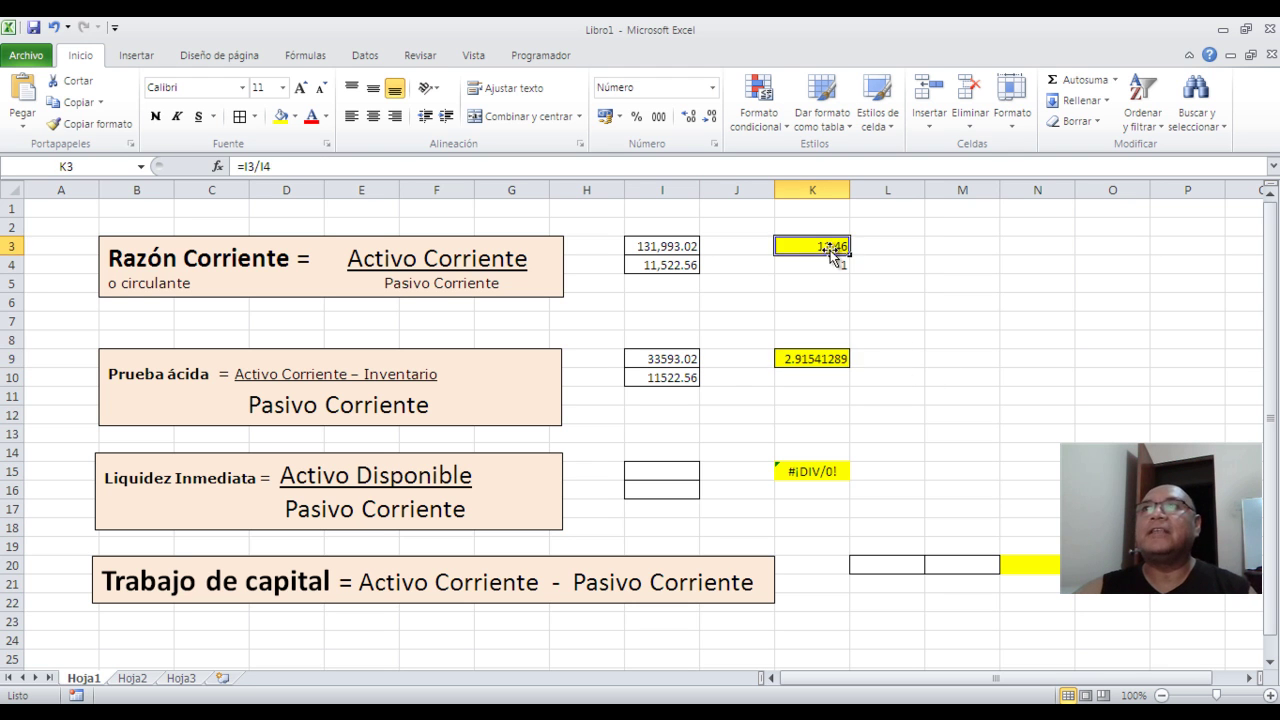
pyautogui.click(826, 364)
pyautogui.click(818, 375)
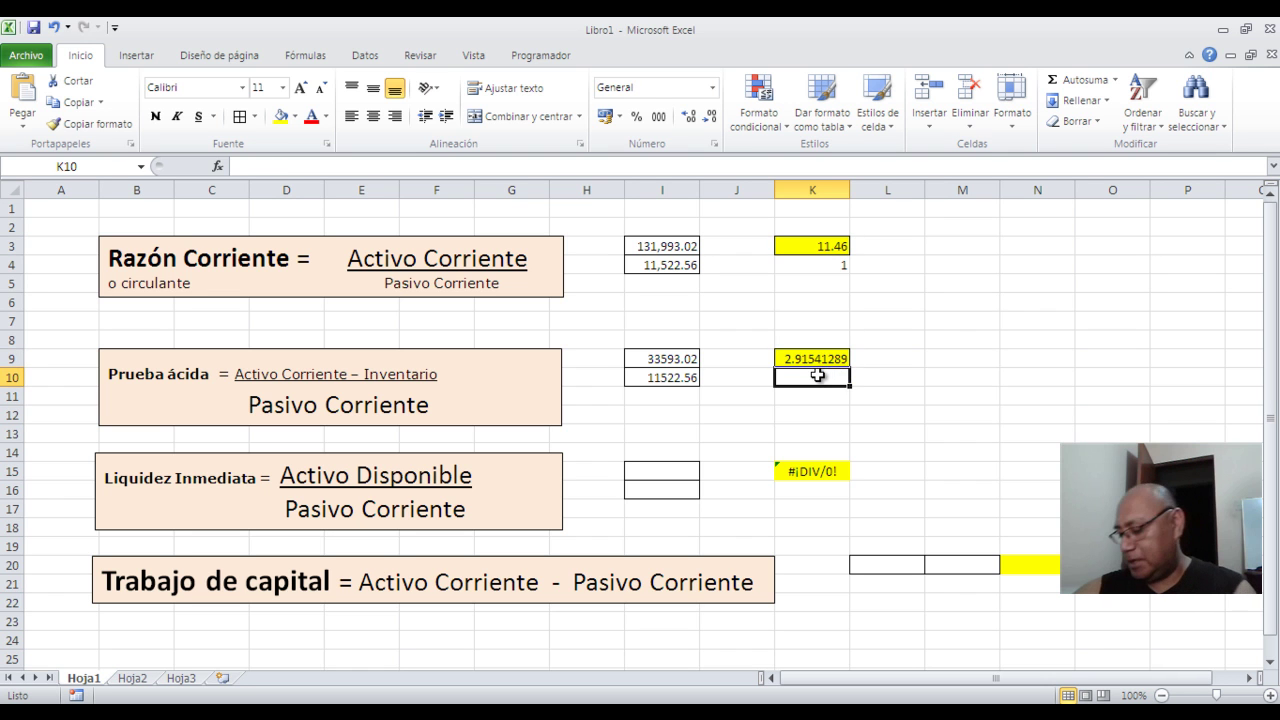
pyautogui.write('1')
pyautogui.press('Return')
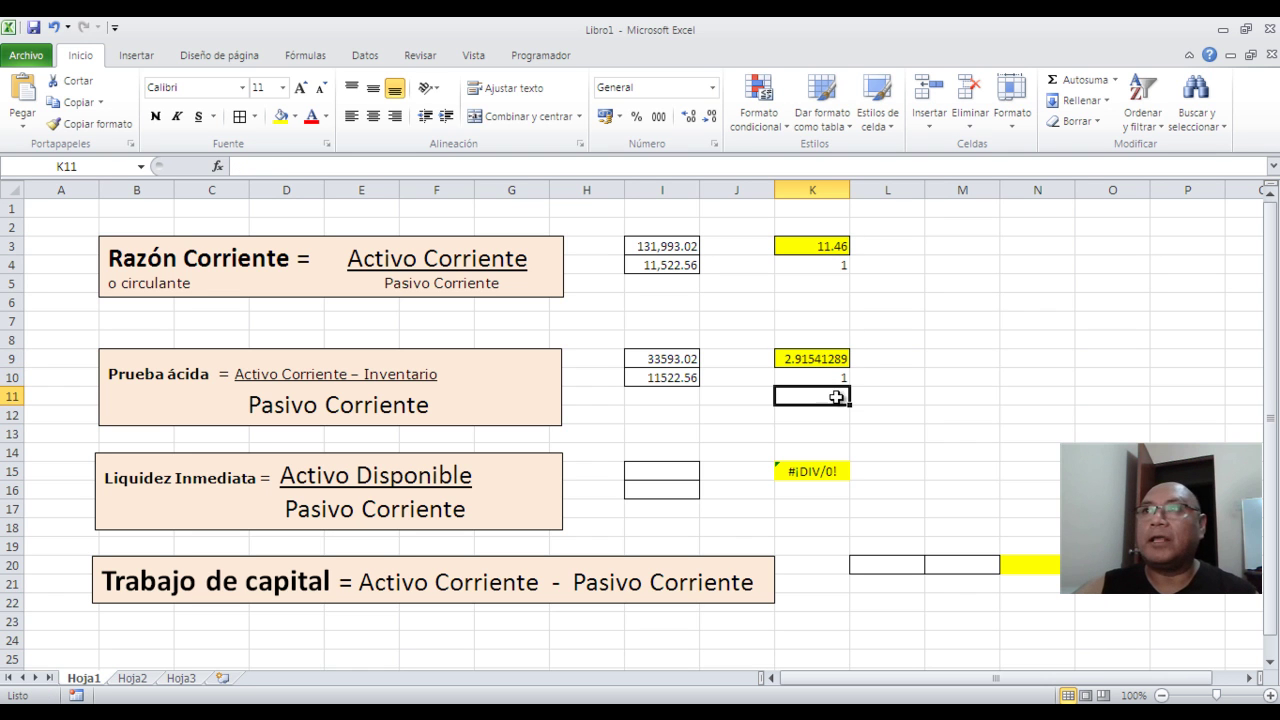
pyautogui.click(826, 378)
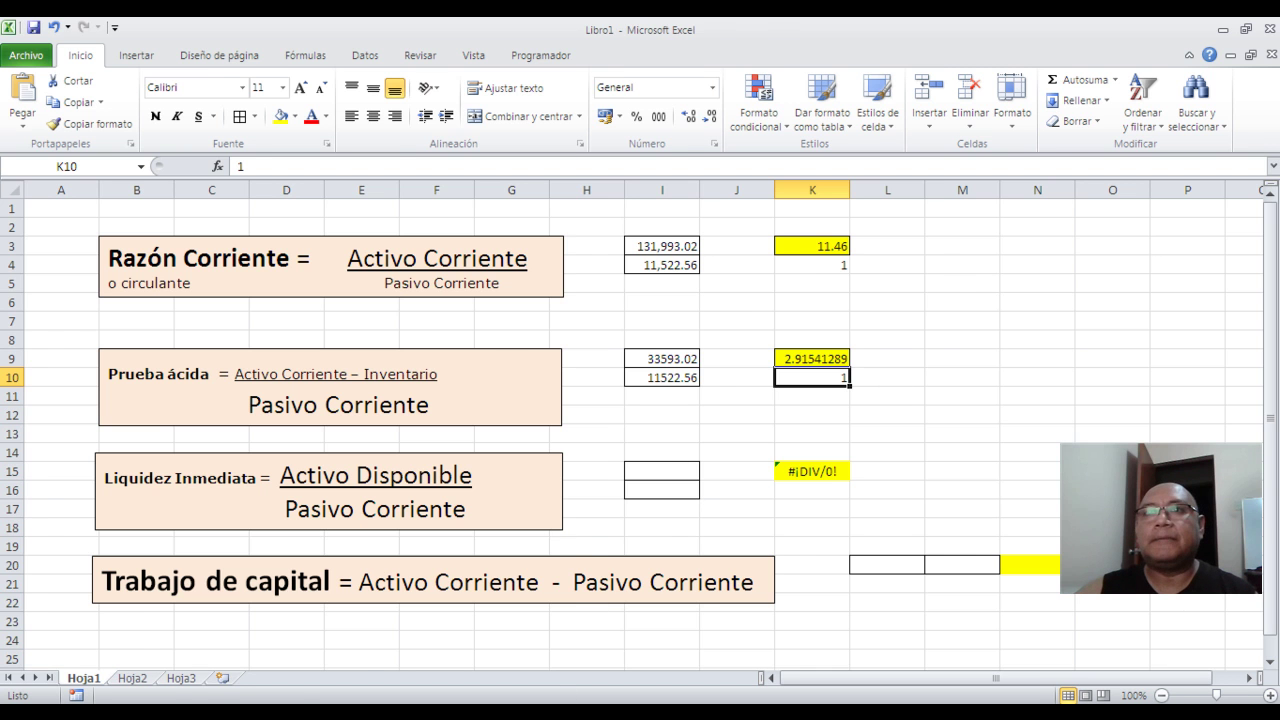
# Switch to the PowerPoint presentation and review slide 8, Liquidez Inmediata, in full-screen slide show view.
pyautogui.hotkey('alt', 'Tab')
pyautogui.click(100, 620)
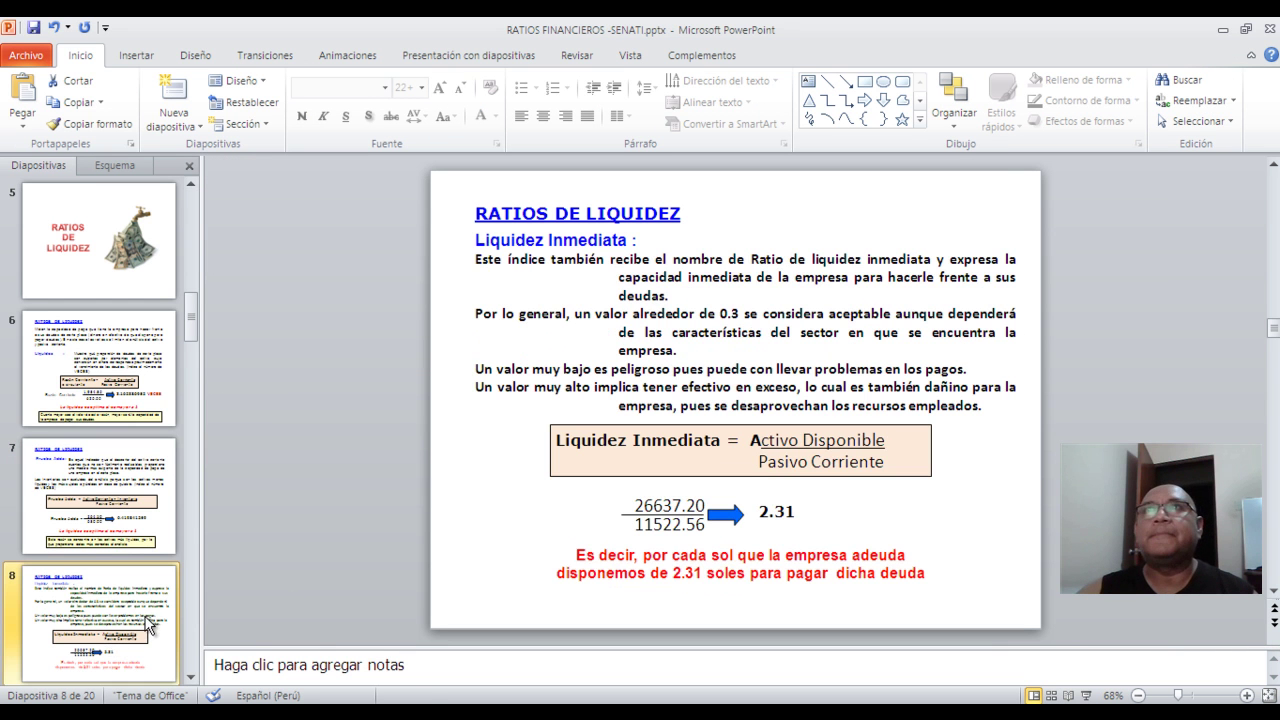
pyautogui.click(1085, 696)
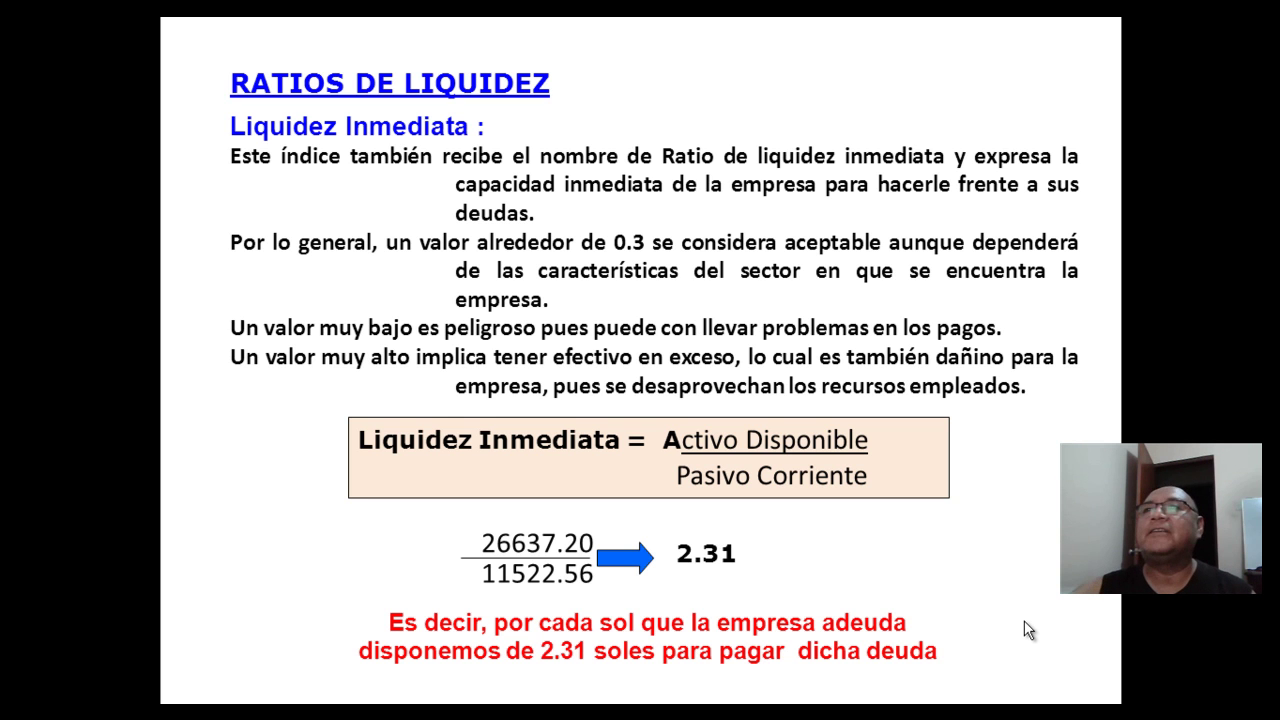
pyautogui.press('Escape')
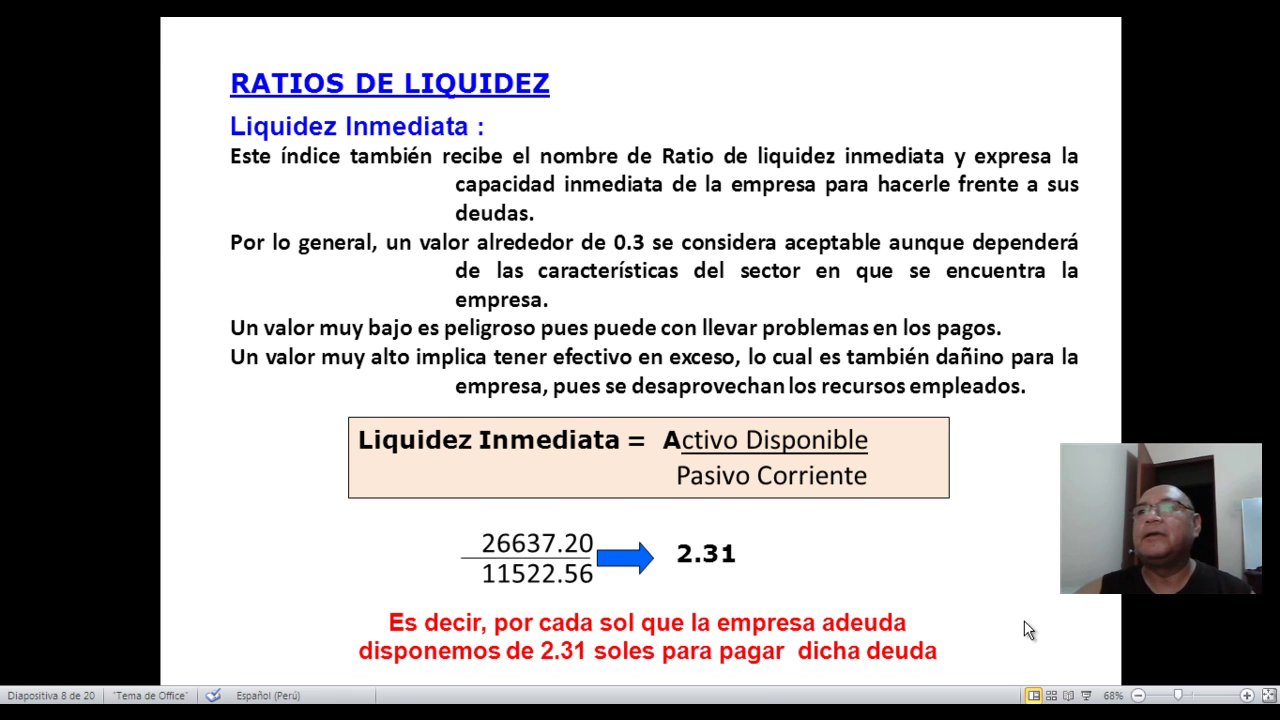
# Switch to the Word balance sheet and copy the 2011 TOTAL DISPONIBLE amount, 26,637.20.
pyautogui.hotkey('alt', 'Tab')
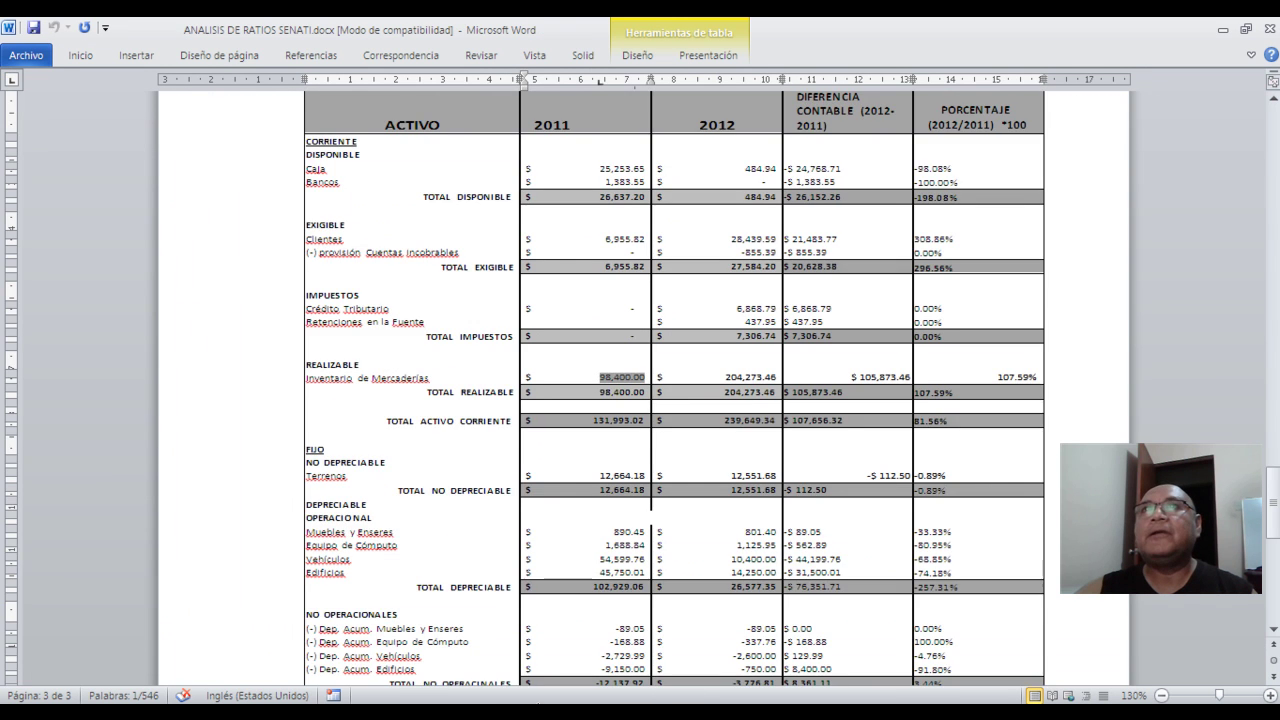
pyautogui.scroll(2, 557, 624)
pyautogui.scroll(-1, 557, 624)
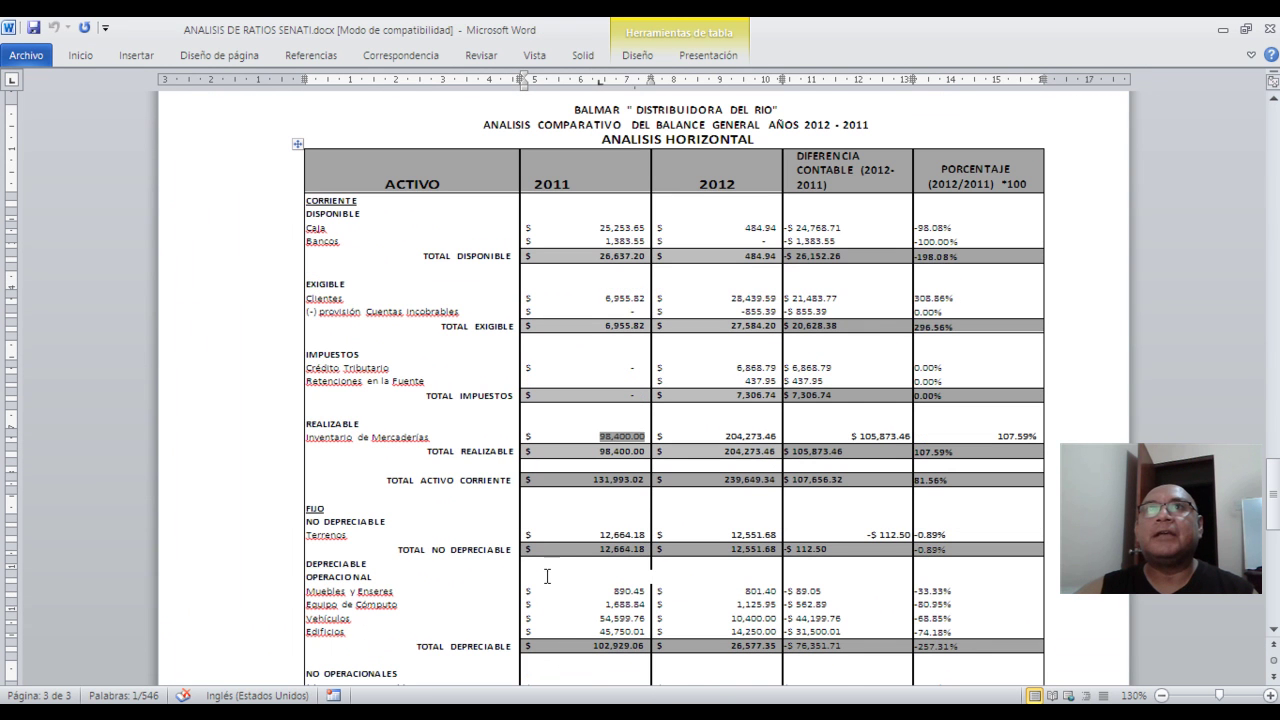
pyautogui.click(350, 245)
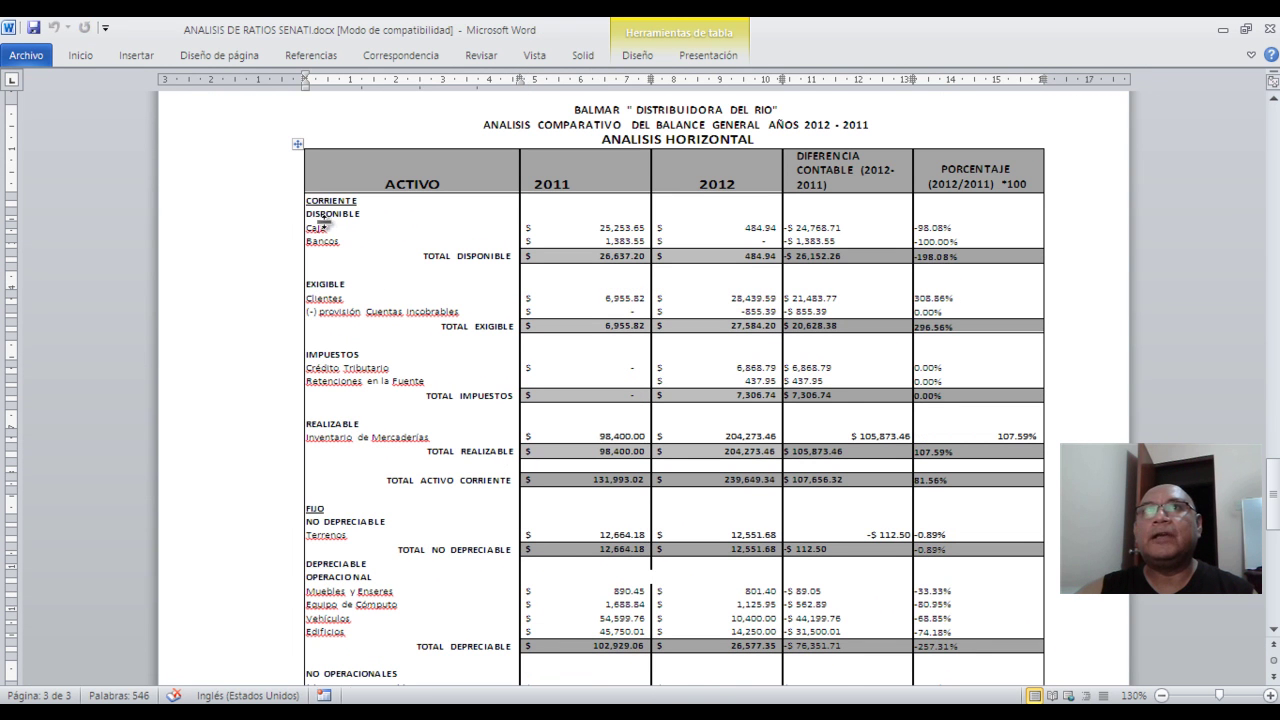
pyautogui.click(588, 251)
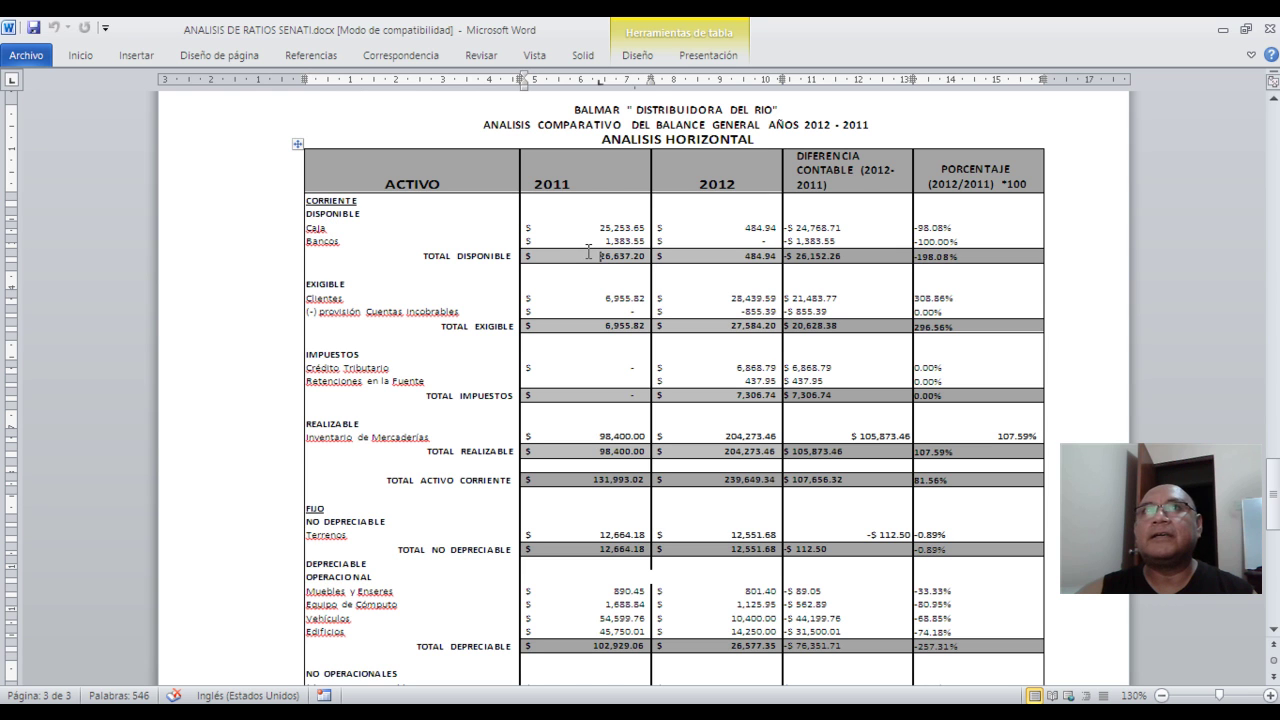
pyautogui.click(608, 252)
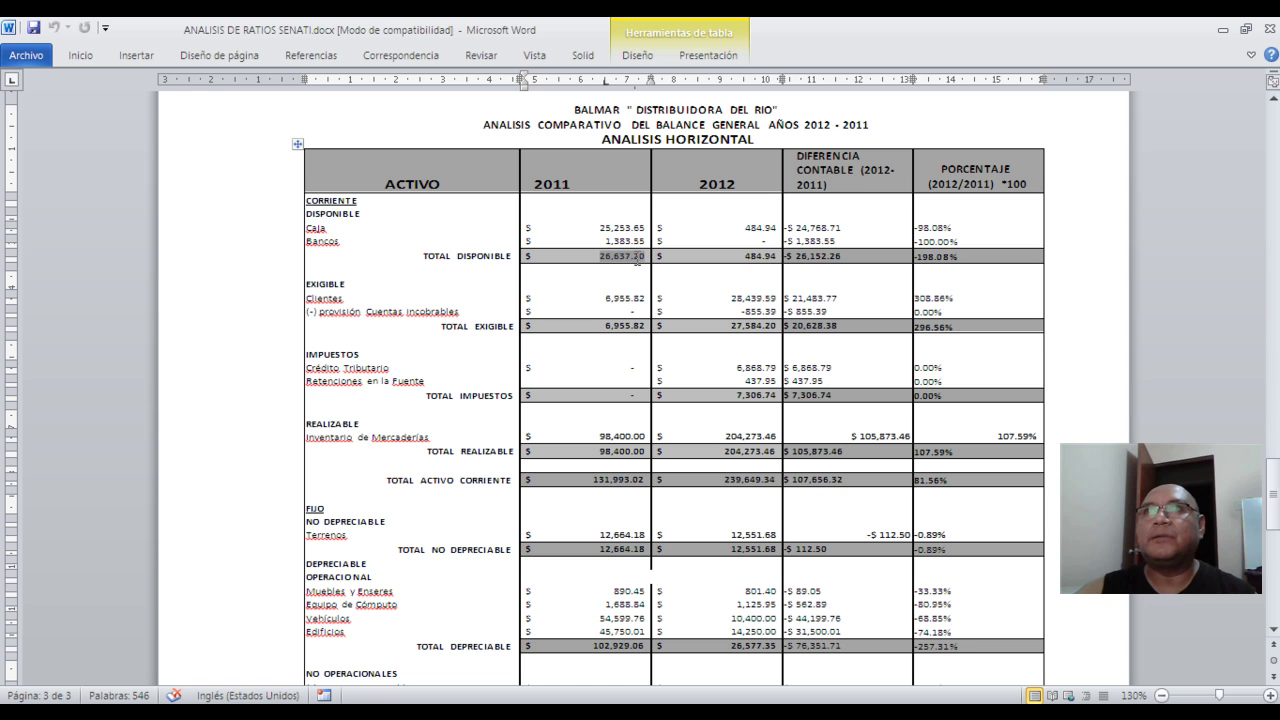
pyautogui.doubleClick(628, 256)
pyautogui.rightClick(628, 256)
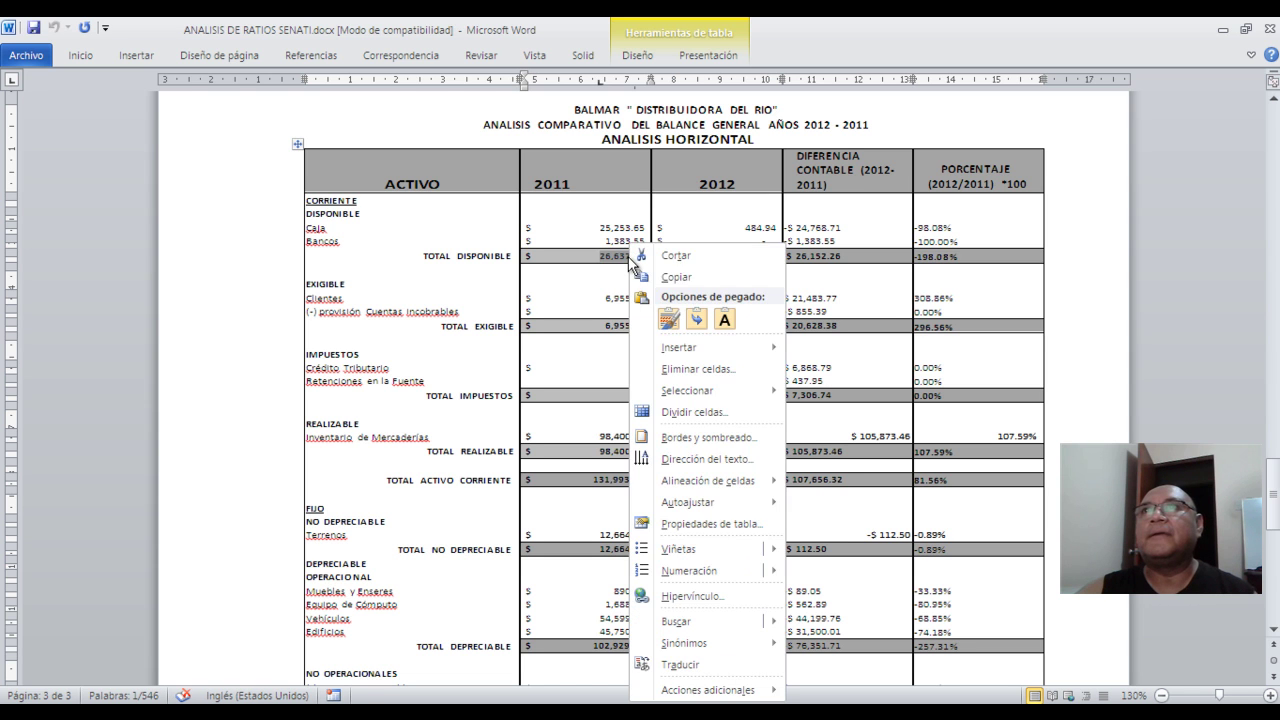
pyautogui.click(663, 278)
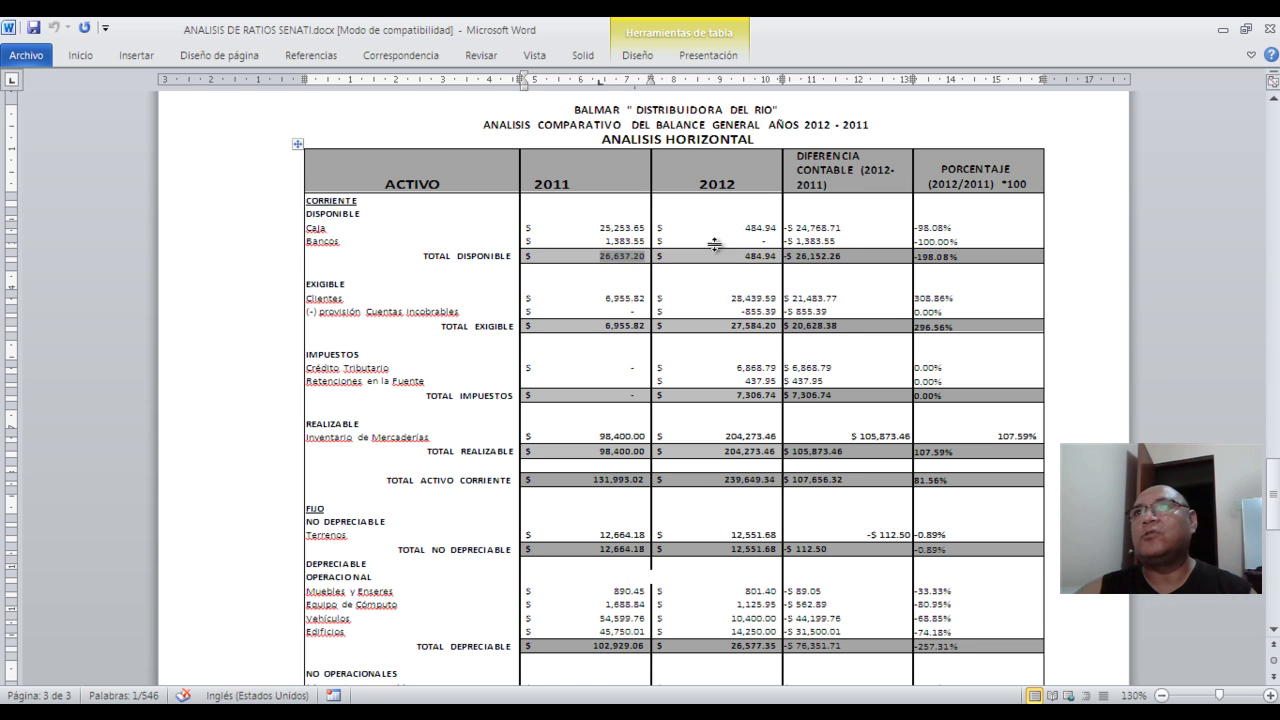
pyautogui.click(749, 260)
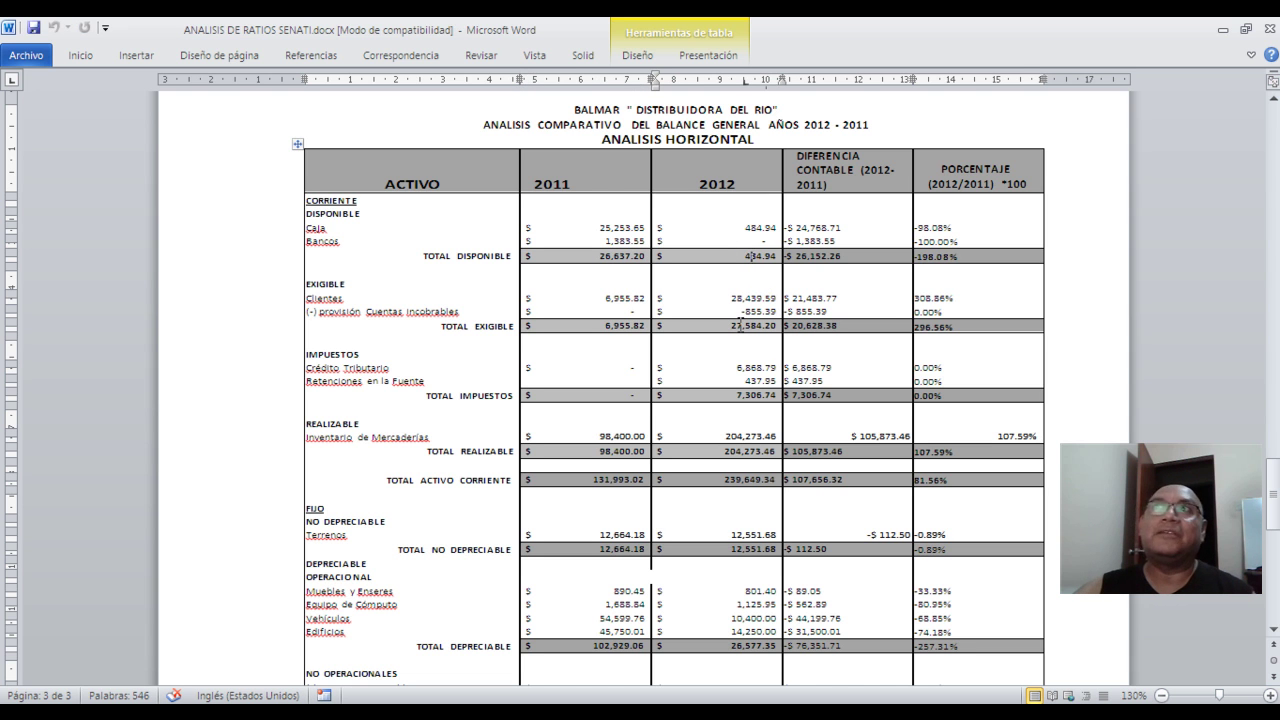
# Switch back to the Excel workbook and paste the copied amount into cell I15 as the Activo Disponible.
pyautogui.hotkey('alt', 'Tab')
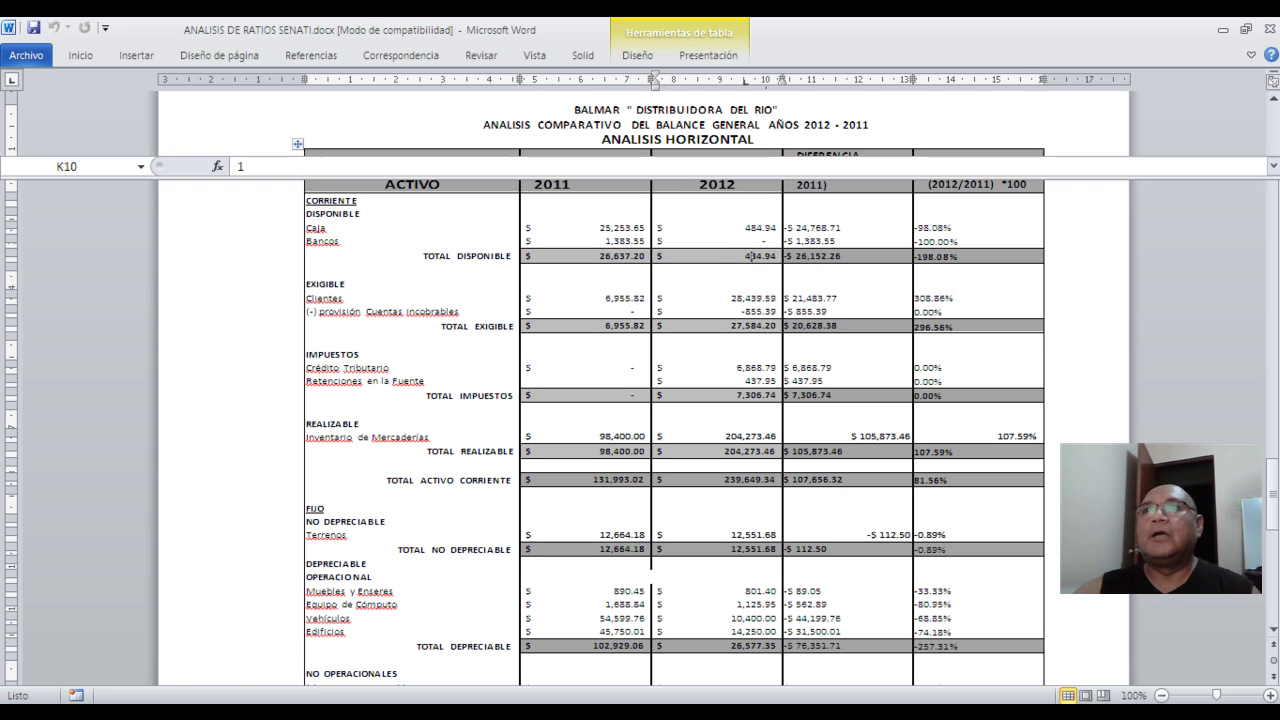
pyautogui.click(668, 470)
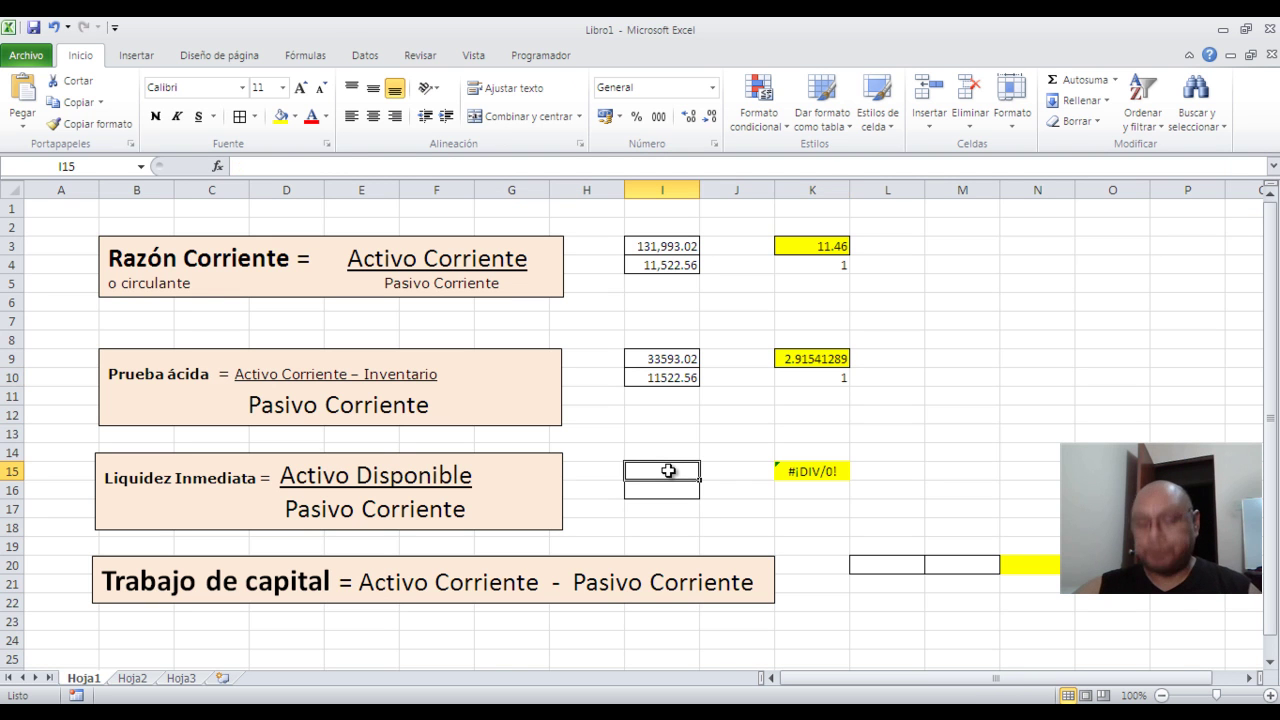
pyautogui.hotkey('ctrl', 'v')
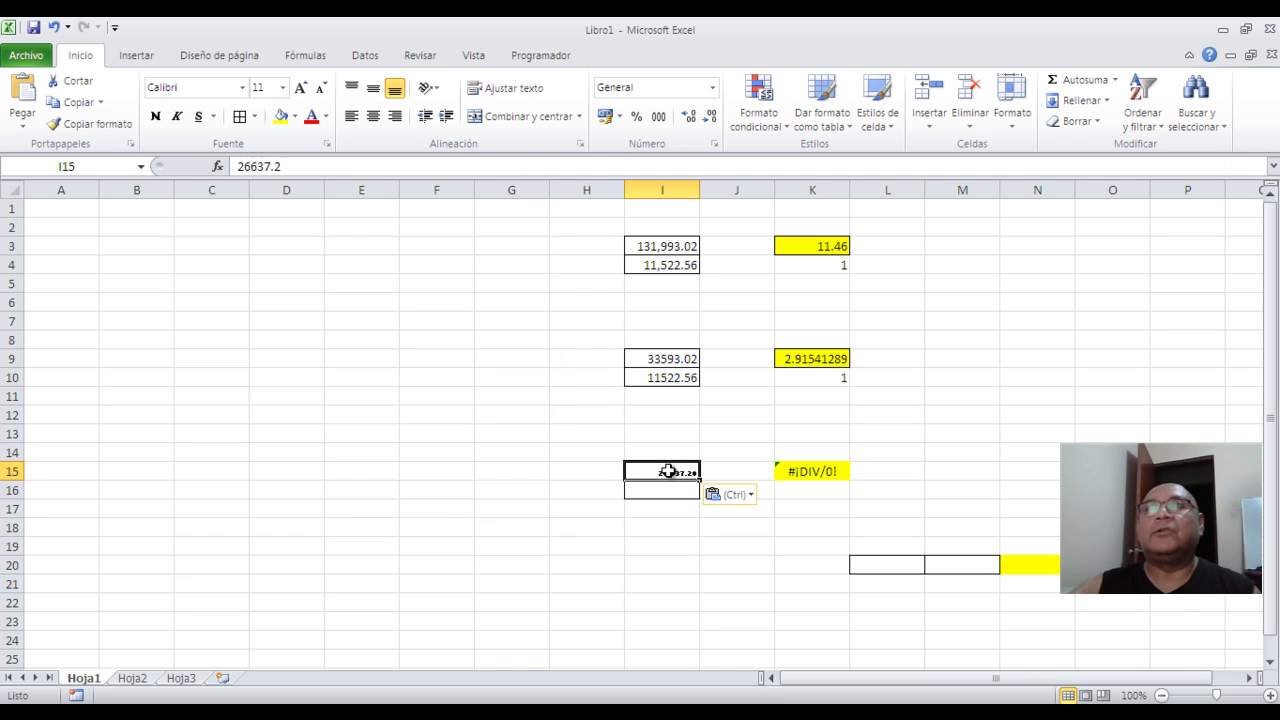
# Enter the formula =I10 in cell I16 to reuse the Pasivo Corriente value for Liquidez Inmediata.
pyautogui.click(668, 491)
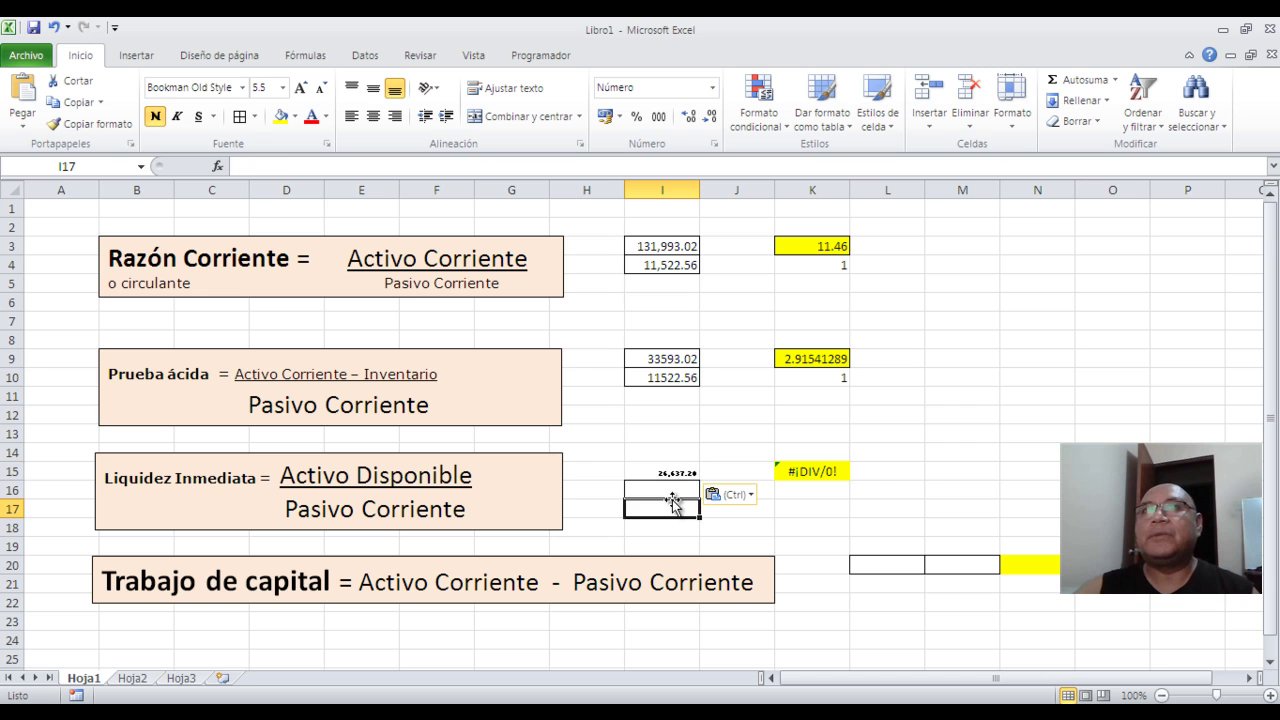
pyautogui.doubleClick(671, 489)
pyautogui.write('=')
pyautogui.click(665, 377)
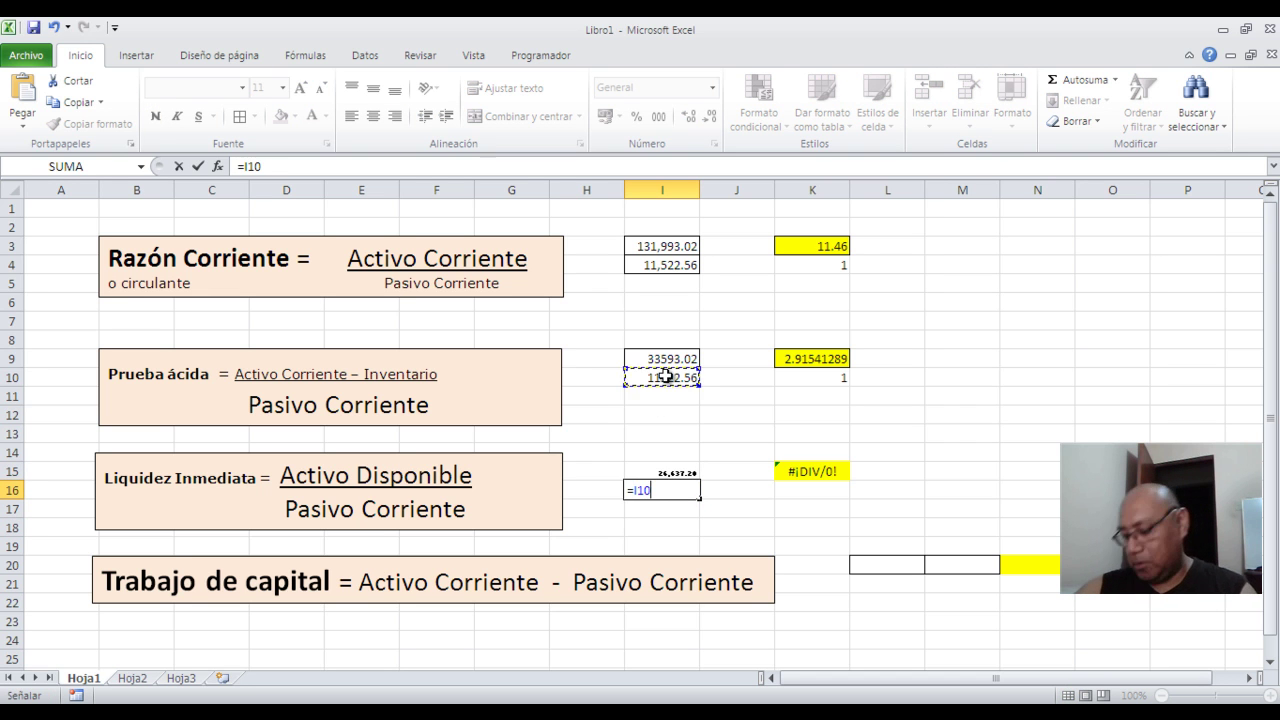
pyautogui.press('Return')
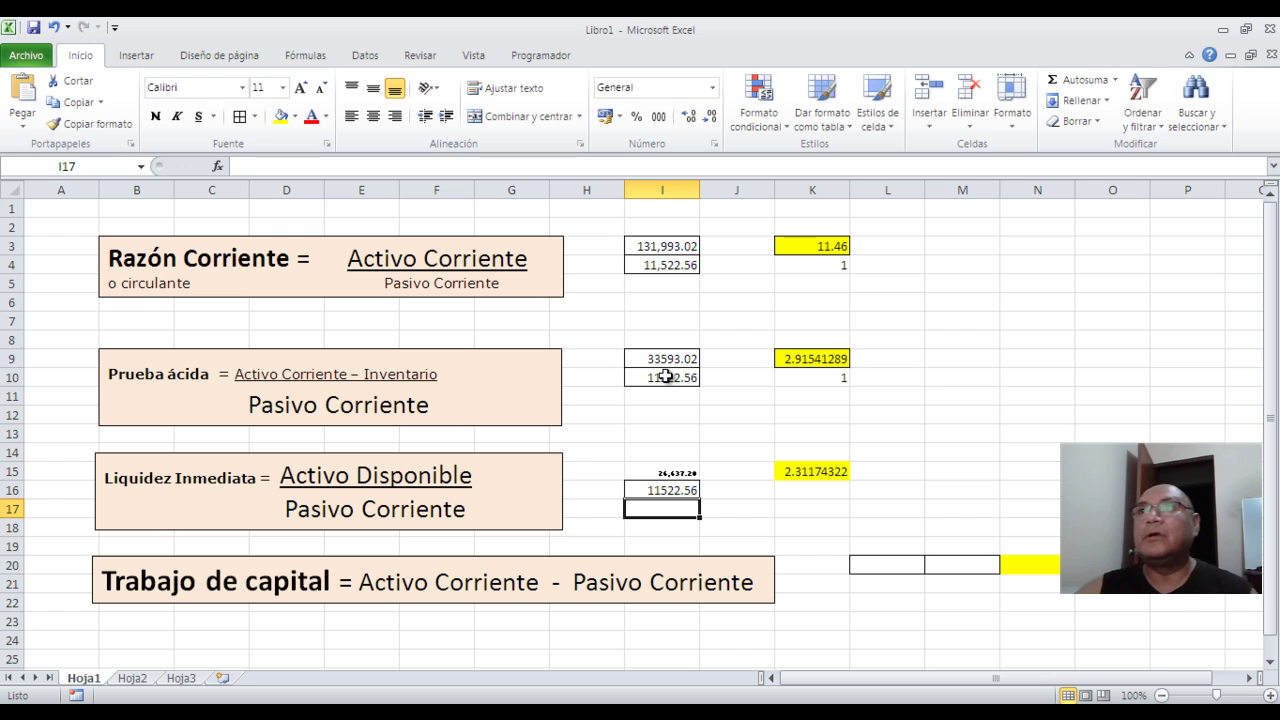
# Enter 1 in cell K16, directly below the Liquidez Inmediata ratio, as its comparison value.
pyautogui.click(795, 490)
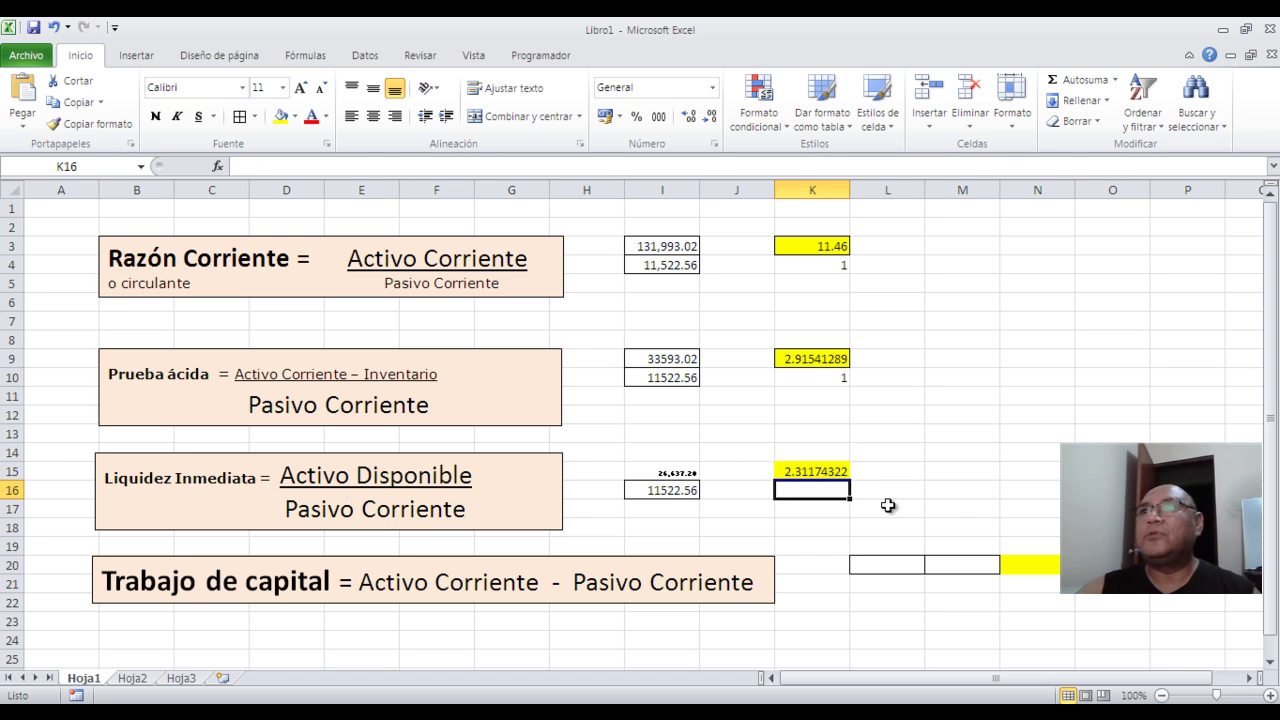
pyautogui.click(836, 363)
pyautogui.click(828, 466)
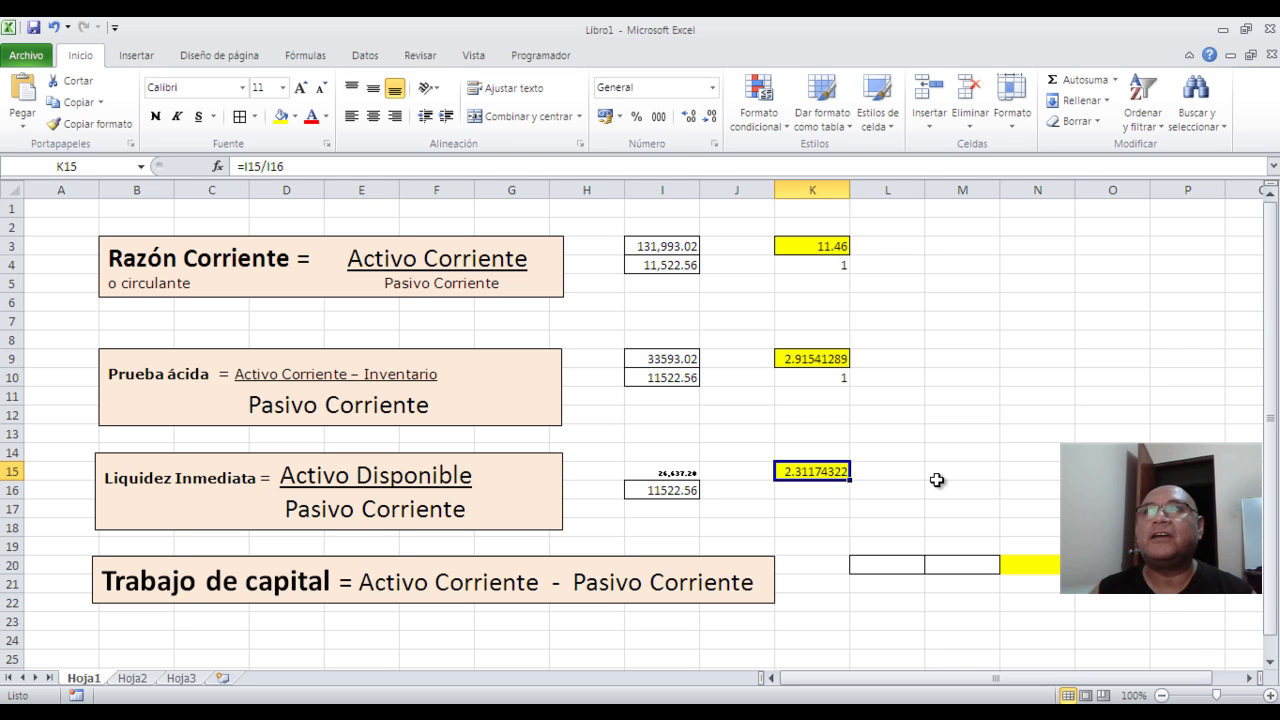
pyautogui.click(838, 490)
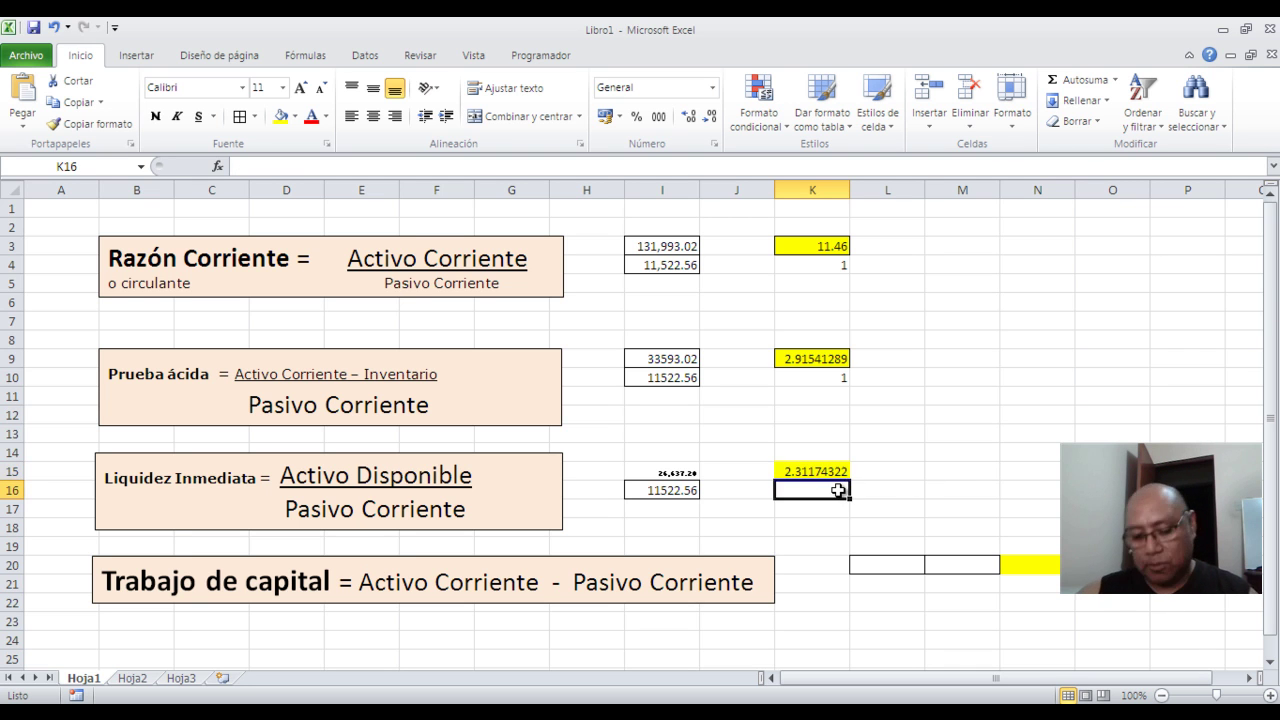
pyautogui.write('1')
pyautogui.press('Return')
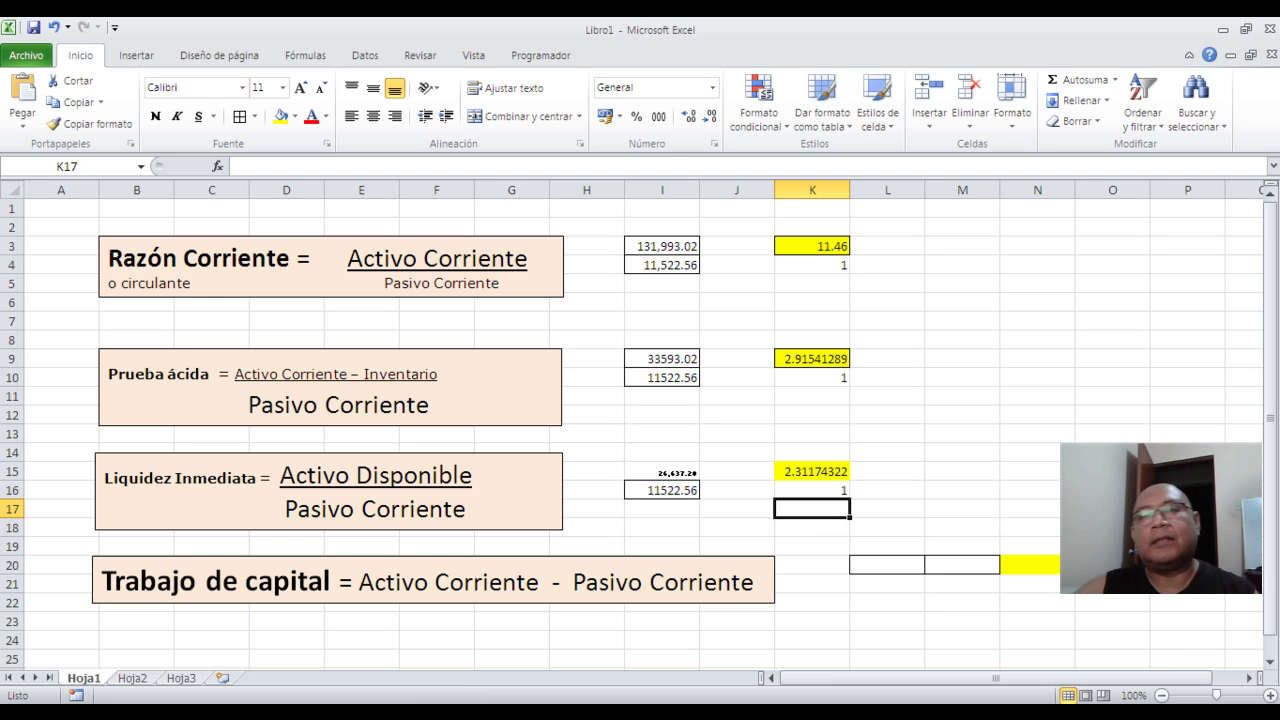
# Switch to the PowerPoint presentation and move on to slide 9, which covers the Trabajo de capital formula.
pyautogui.hotkey('alt', 'Tab')
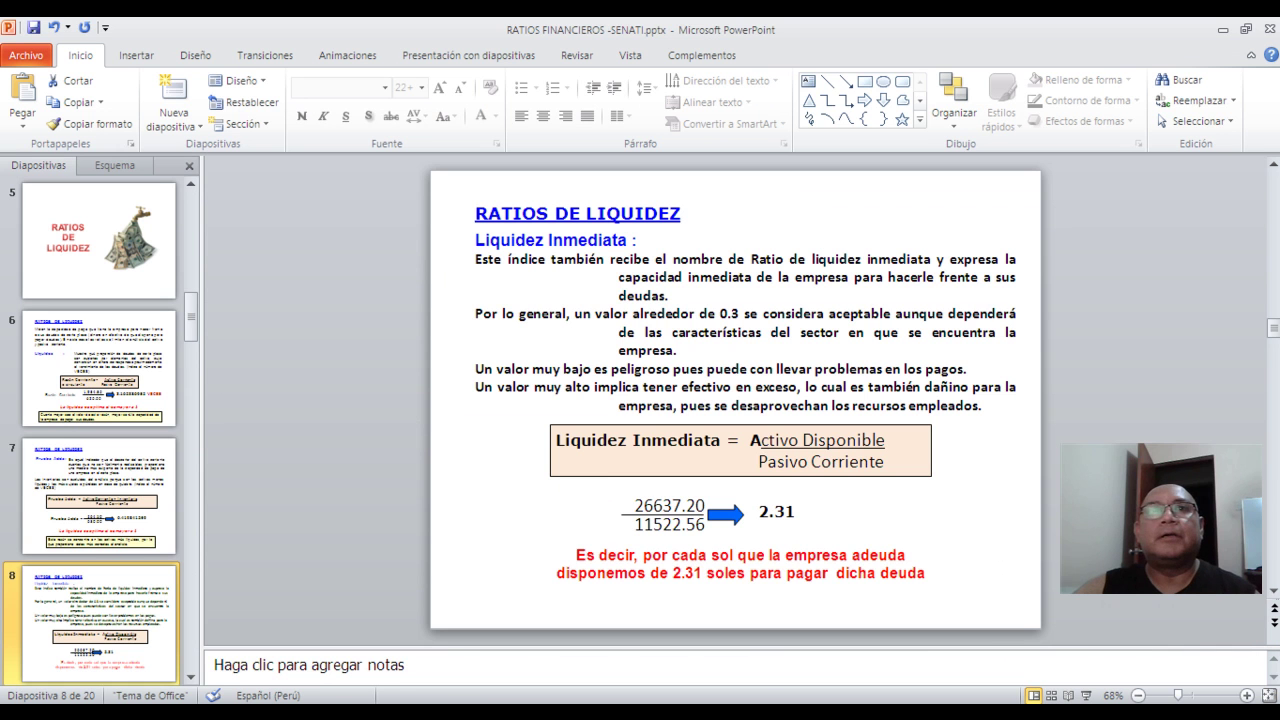
pyautogui.scroll(-1, 160, 662)
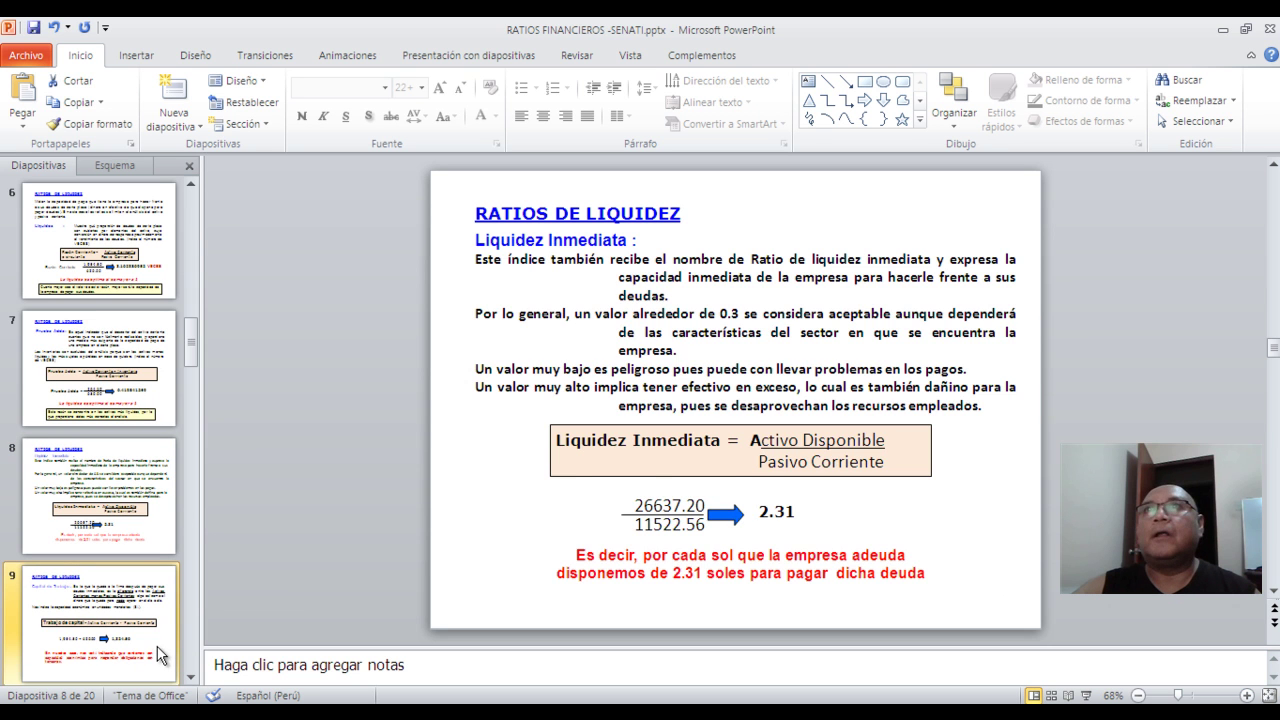